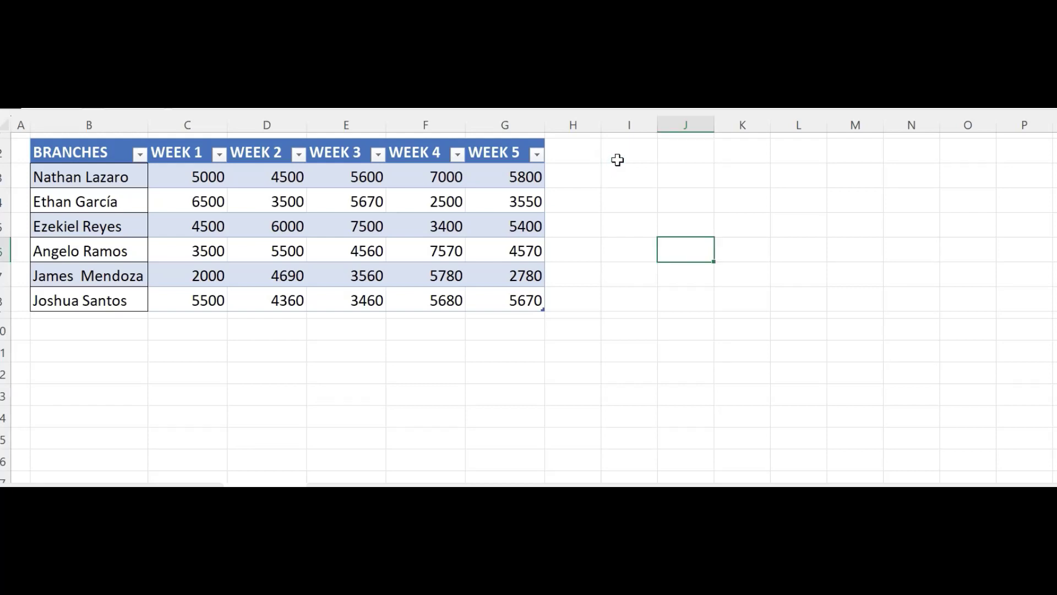
# Step: Type the intro notes from I2 down: the welcome line, 'MAG SWITCH ANG ROW TO COLUMN..', then 'GAYA NITO'
pyautogui.click(617, 159)
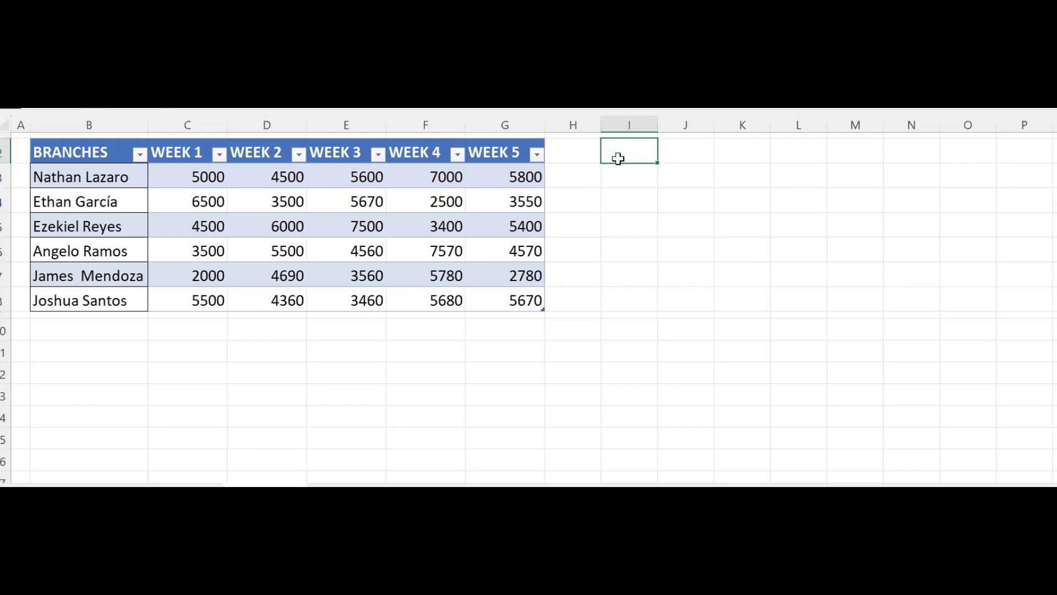
pyautogui.write('HELL')
pyautogui.write('O EVERYON')
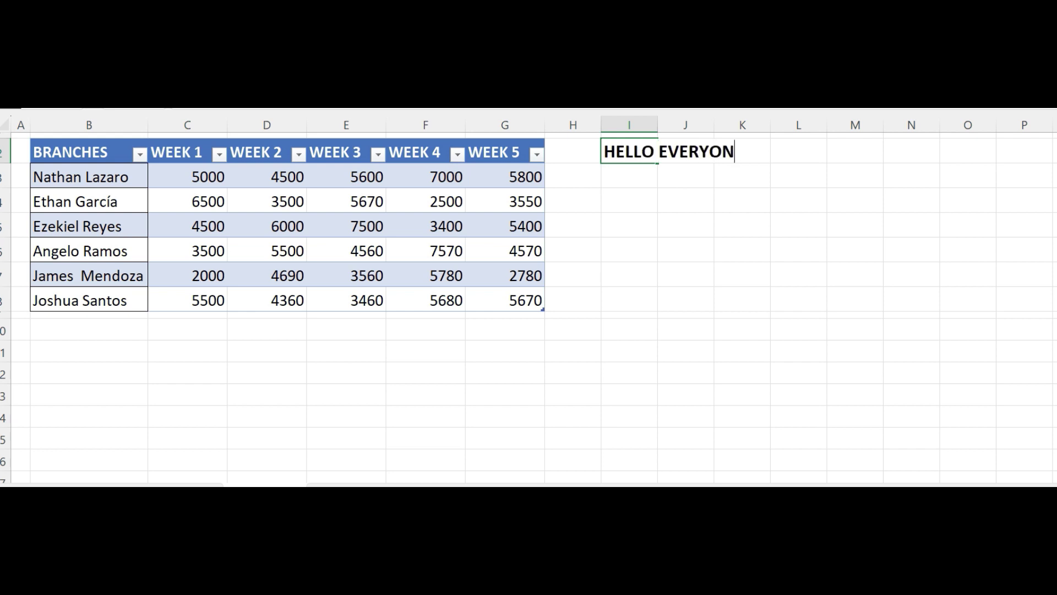
pyautogui.write('E')
pyautogui.write('!!!! WE')
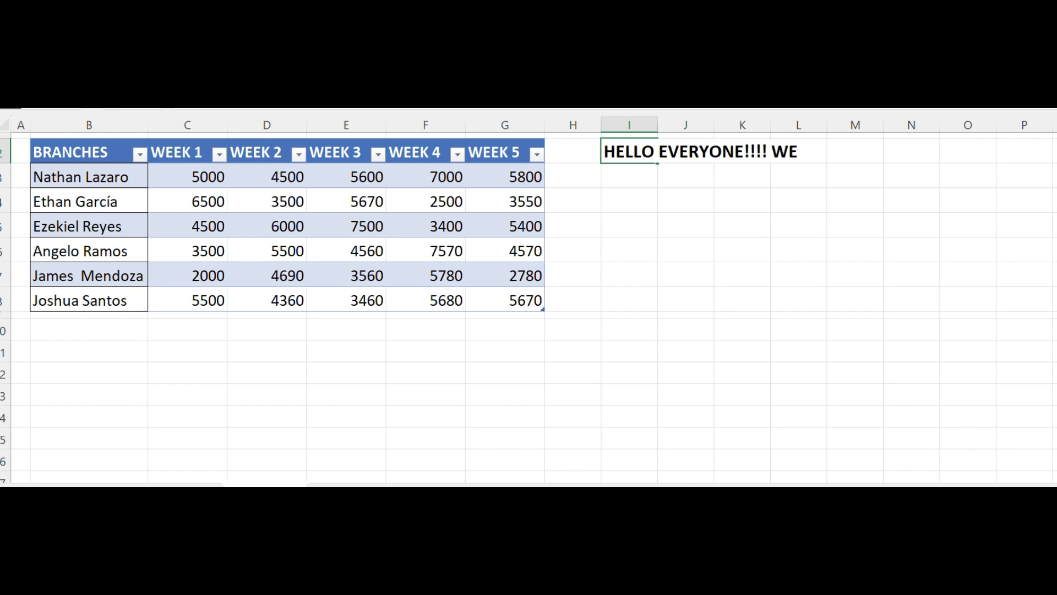
pyautogui.write('LCOME BACK')
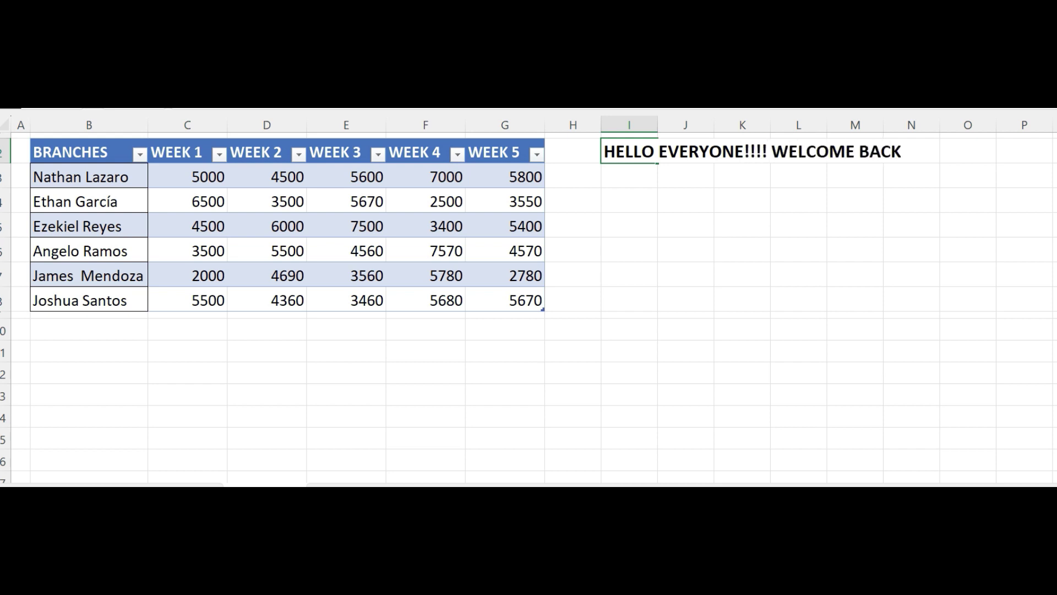
pyautogui.press('Return')
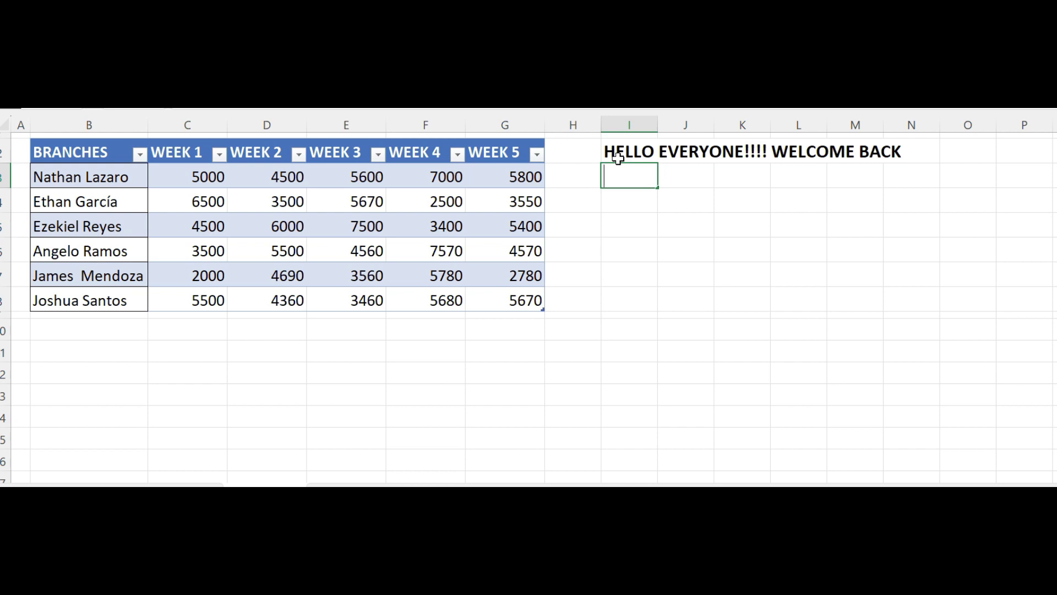
pyautogui.write('SO ANG GAGA')
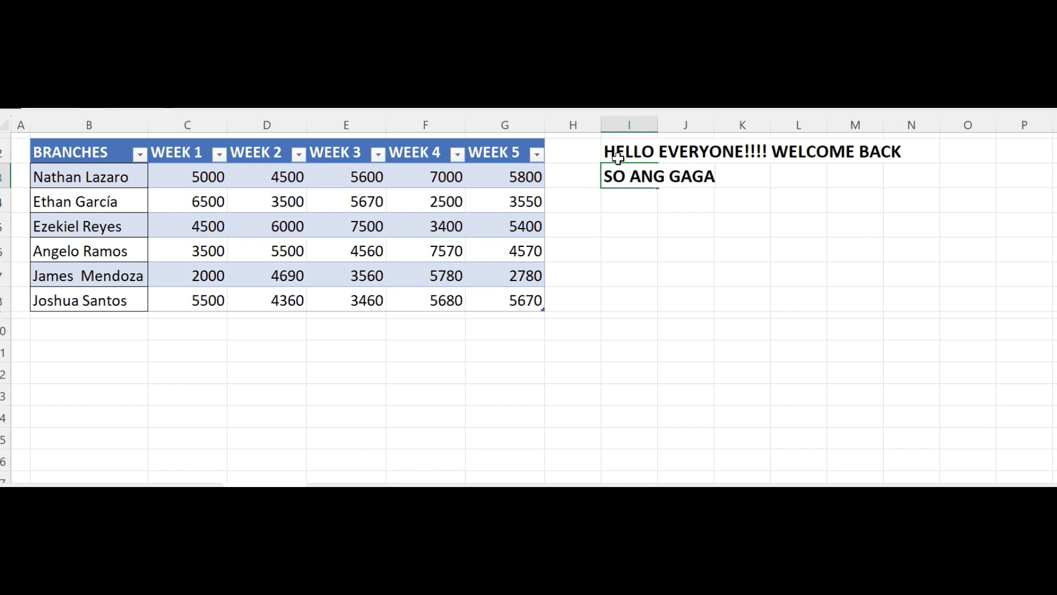
pyautogui.write('WIN NAMAN')
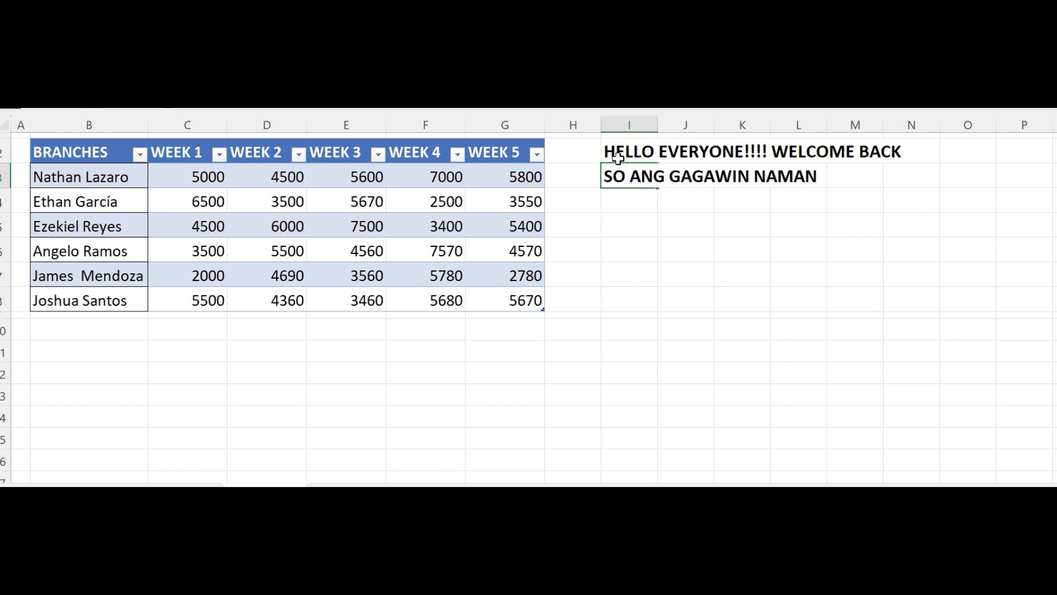
pyautogui.write(' NATIN NGA')
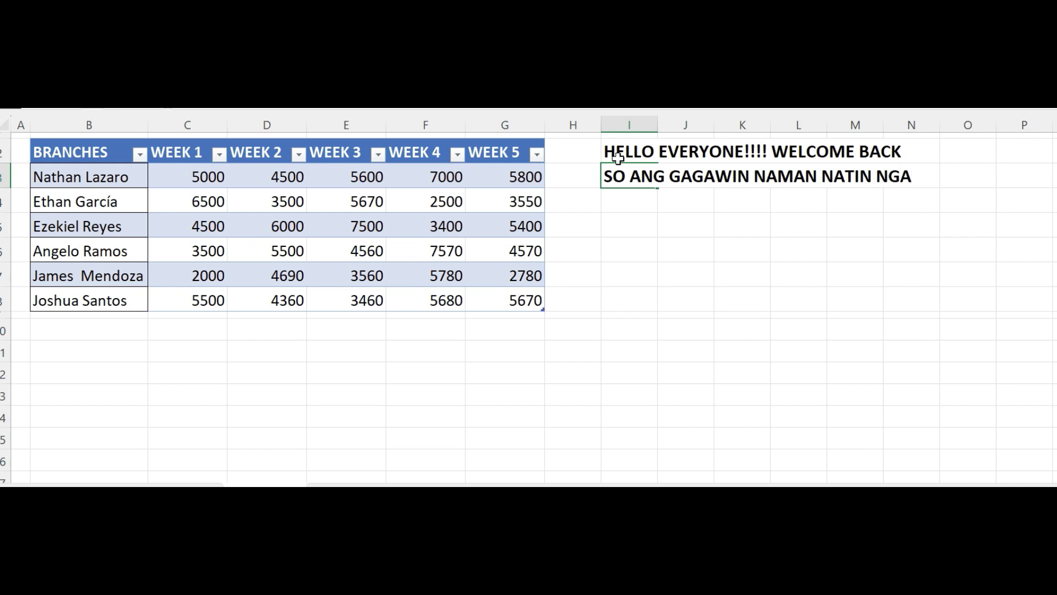
pyautogui.write('YON AY')
pyautogui.press('Return')
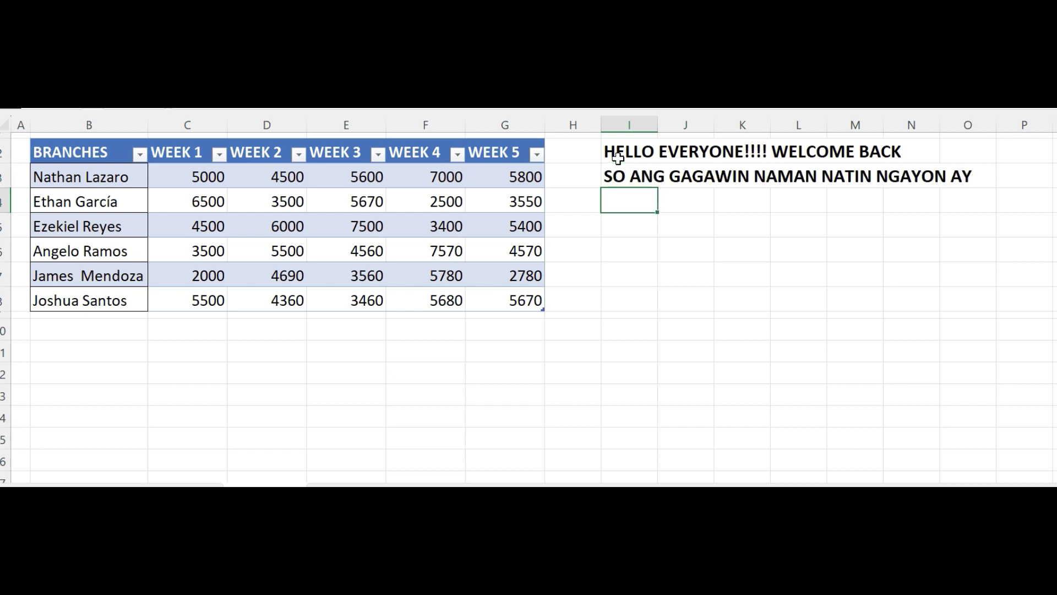
pyautogui.write('MAG ')
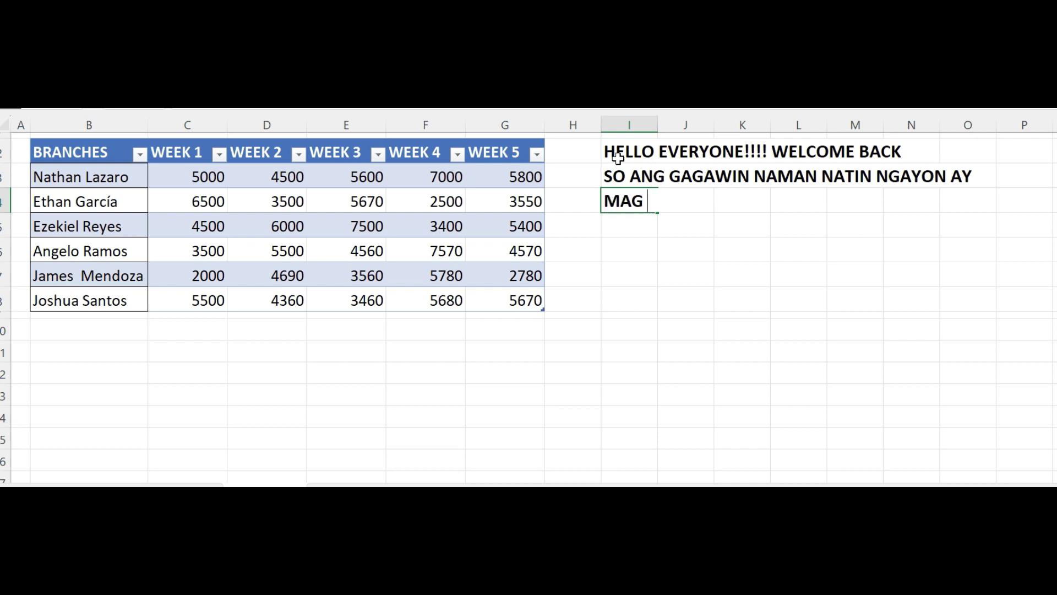
pyautogui.write('SWIT')
pyautogui.write('CH ANG ')
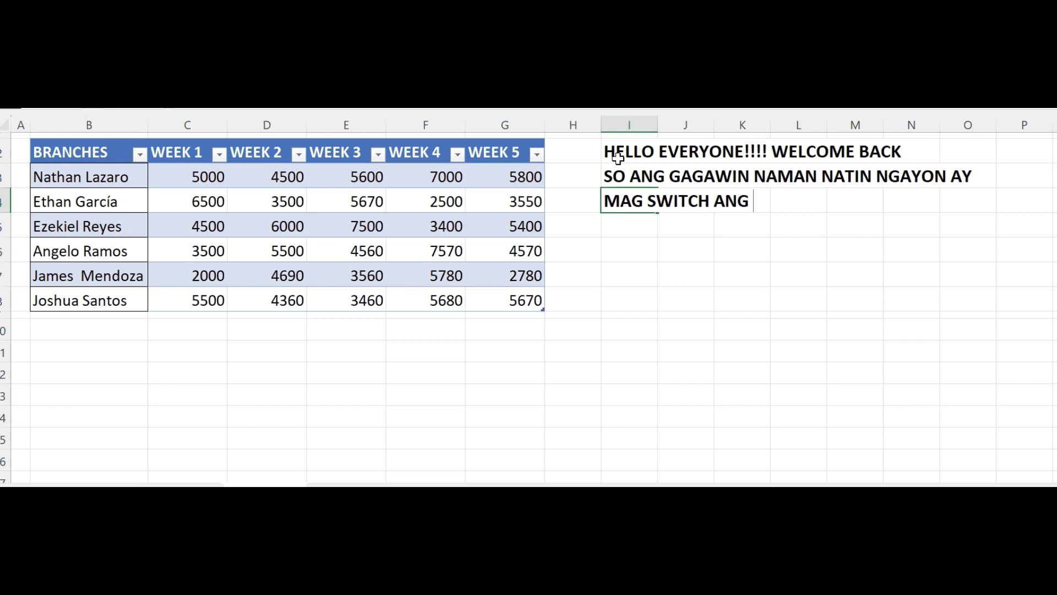
pyautogui.write('ROW TO ')
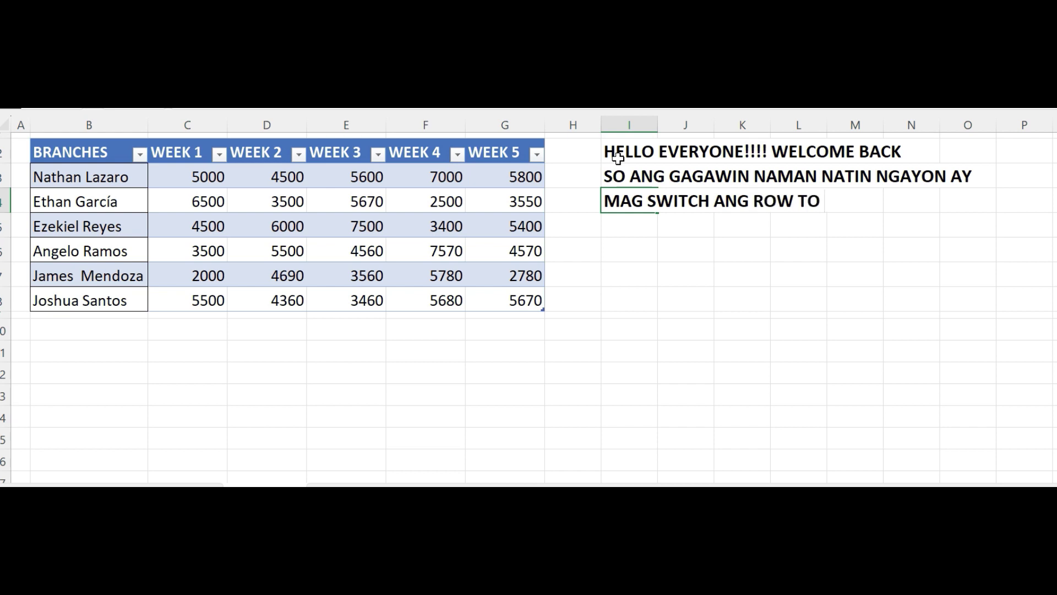
pyautogui.write('COLUM')
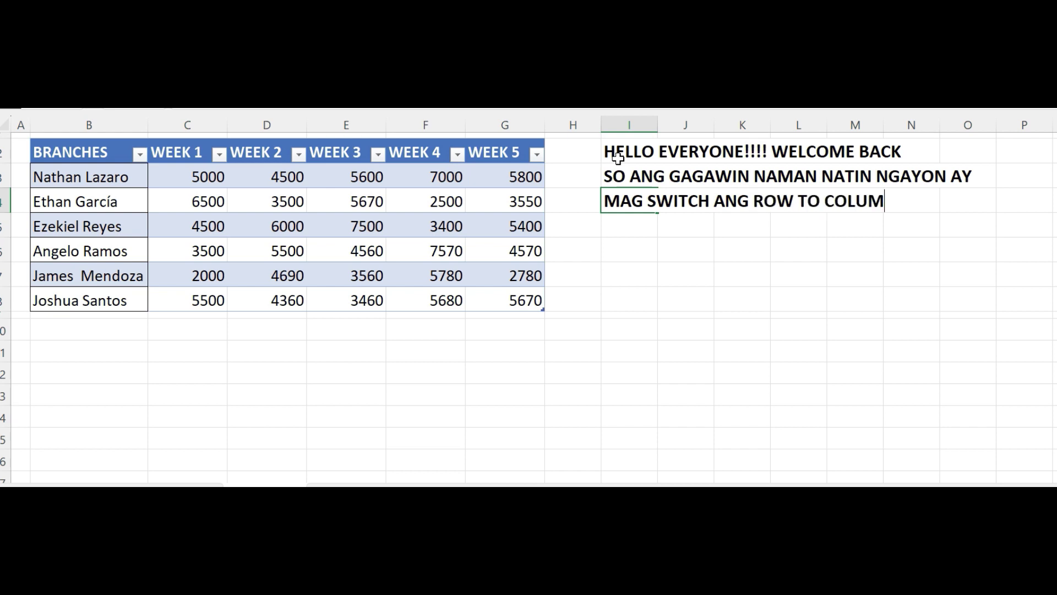
pyautogui.press('Return')
pyautogui.press('Return')
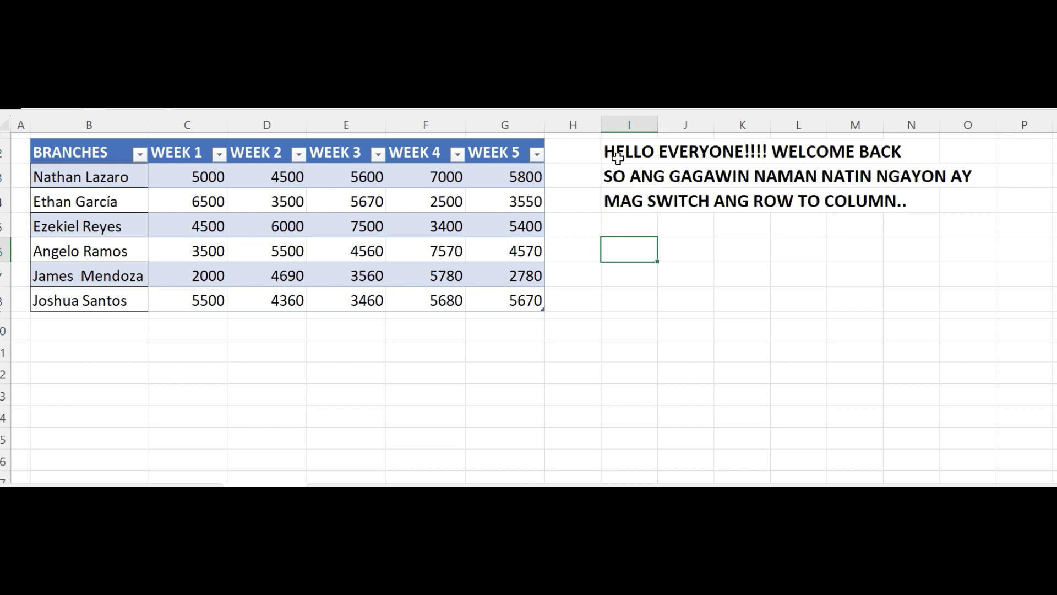
pyautogui.write('GAYA ')
pyautogui.write('NITO')
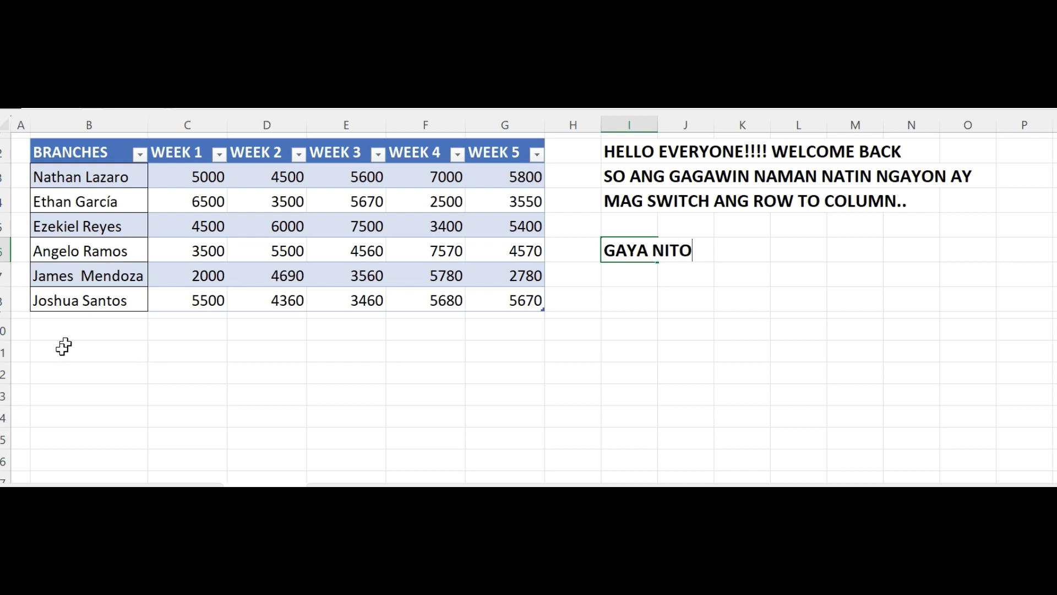
# Step: Enter WEEK 1, WEEK 2 and WEEK 3 in B11:B13, ending at cell C10
pyautogui.click(64, 353)
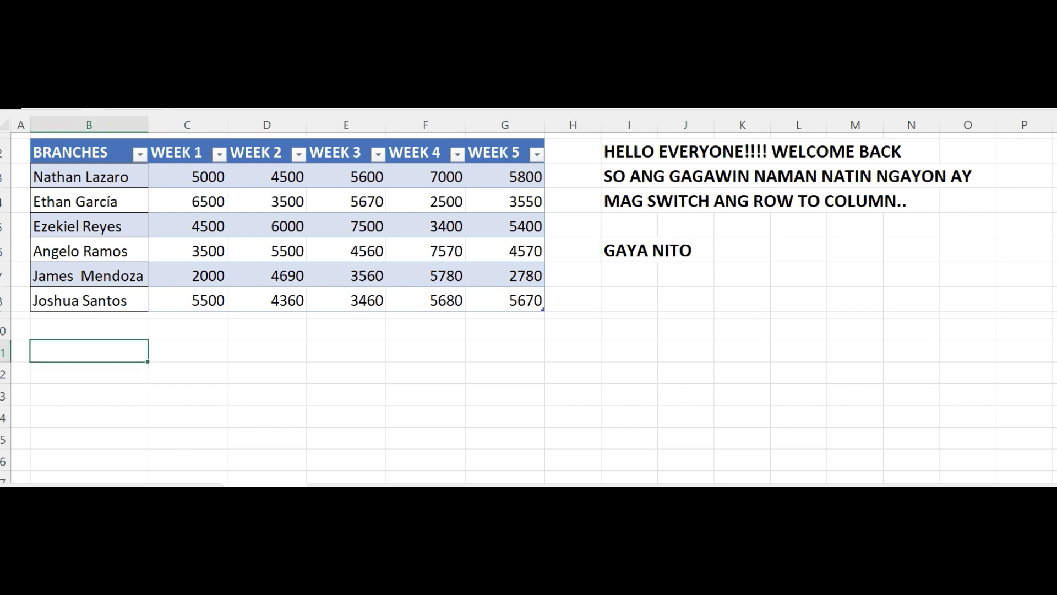
pyautogui.write('WEEK 1')
pyautogui.press('Return')
pyautogui.write('WEEK ')
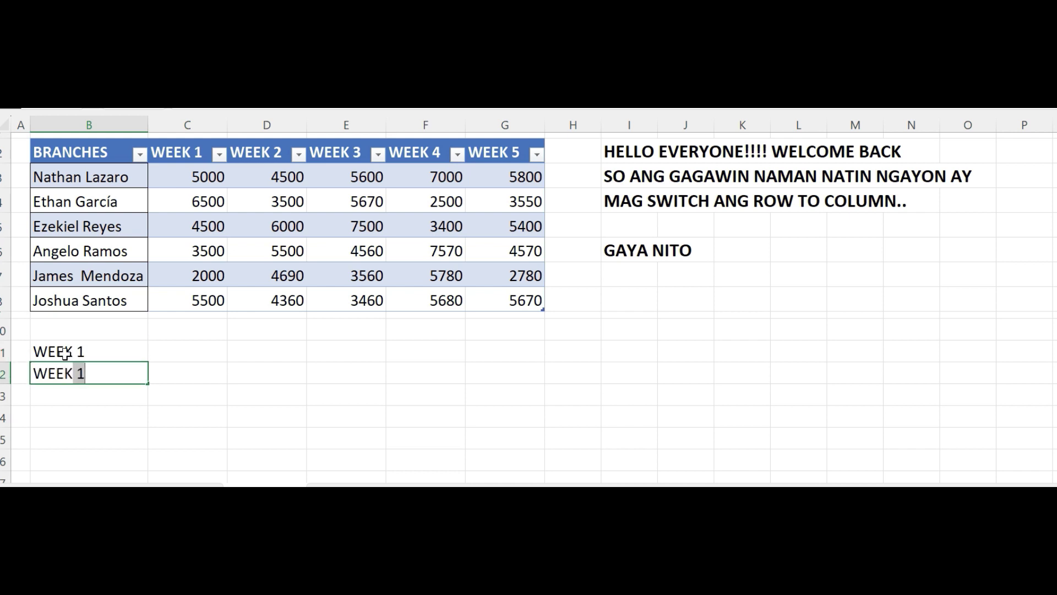
pyautogui.write('2')
pyautogui.press('Return')
pyautogui.write('WE')
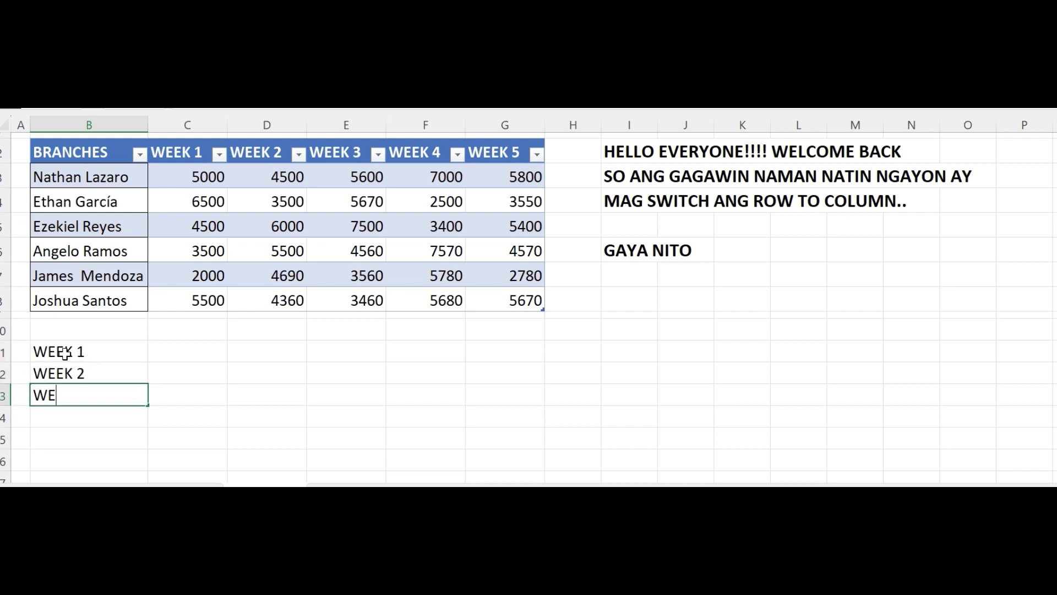
pyautogui.write('EK 3')
pyautogui.press('Return')
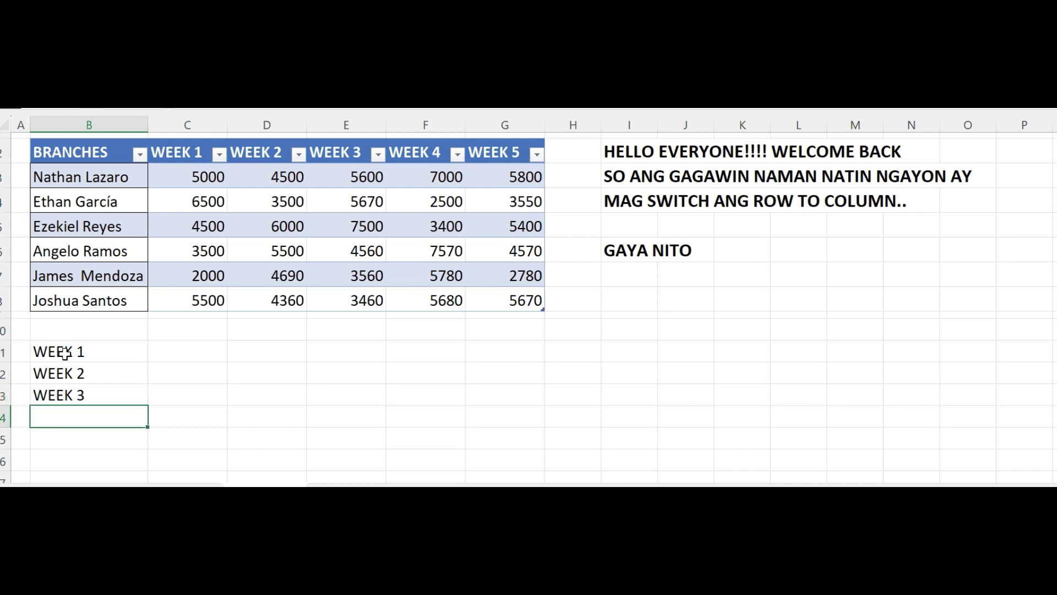
pyautogui.press('Up')
pyautogui.press('Up')
pyautogui.press('Up')
pyautogui.press('Up')
pyautogui.press('Right')
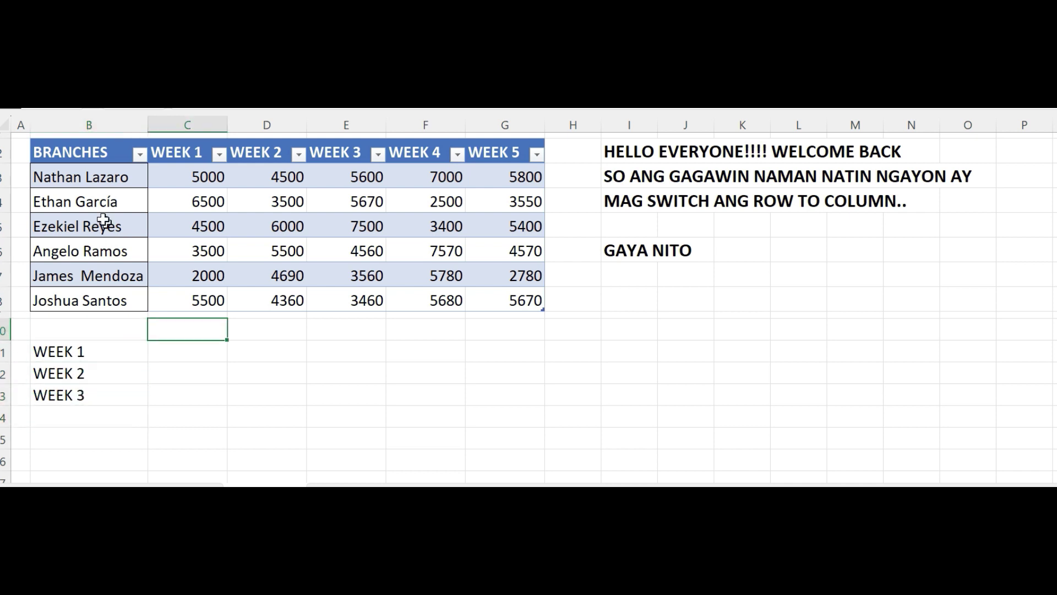
# Step: Copy the first two branch names into C10 and D10 one at a time
pyautogui.click(70, 175)
pyautogui.hotkey('ctrl', 'c')
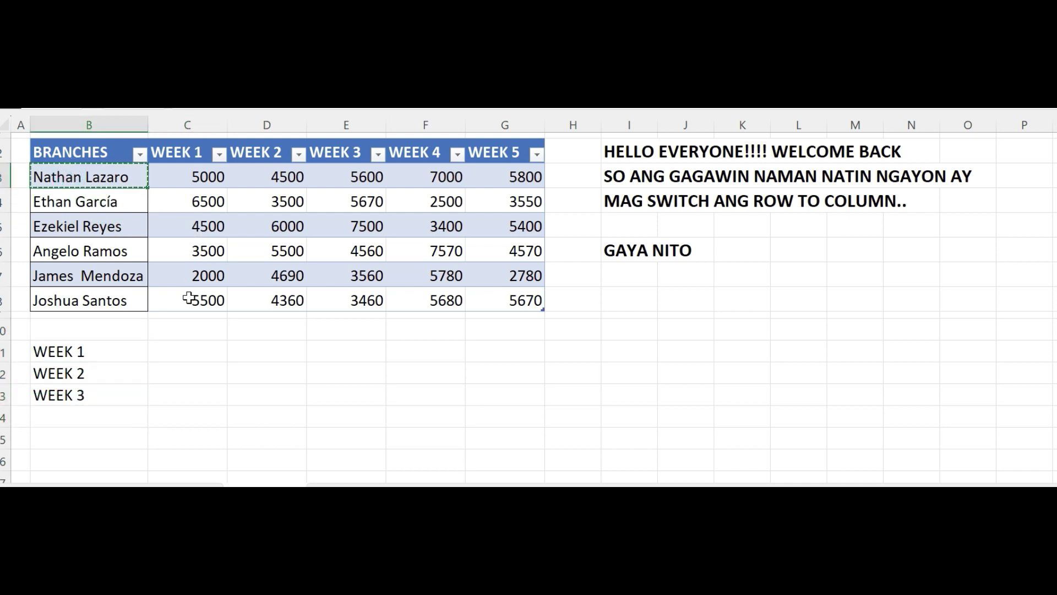
pyautogui.click(165, 330)
pyautogui.hotkey('ctrl', 'v')
pyautogui.click(110, 205)
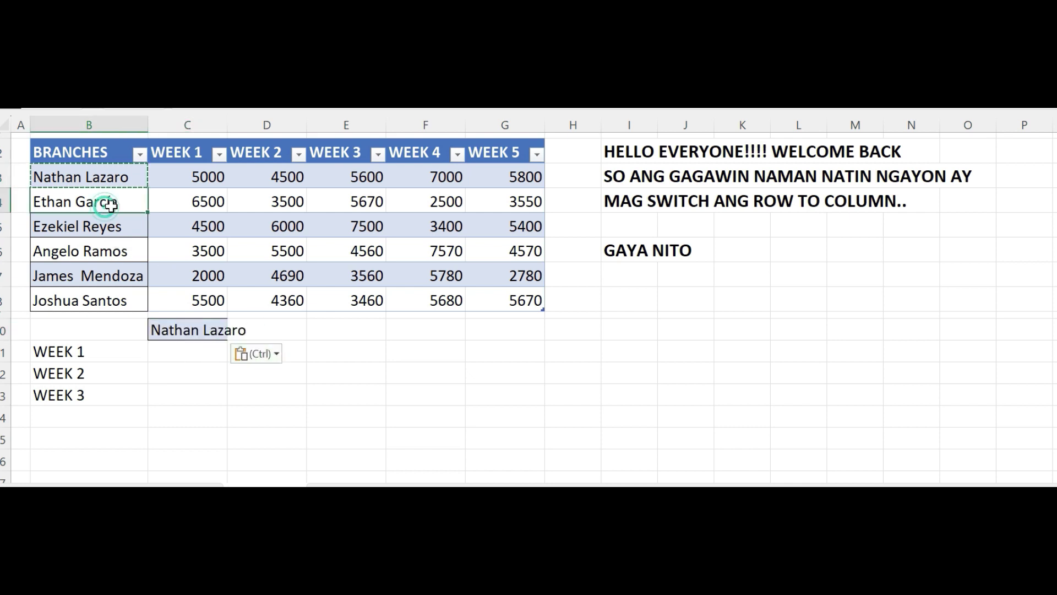
pyautogui.hotkey('ctrl', 'c')
pyautogui.click(266, 330)
pyautogui.hotkey('ctrl', 'v')
# Step: Cancel the copy and write the note 'MALI PO ANG PARAAN NA ITO.....' in E12
pyautogui.click(344, 397)
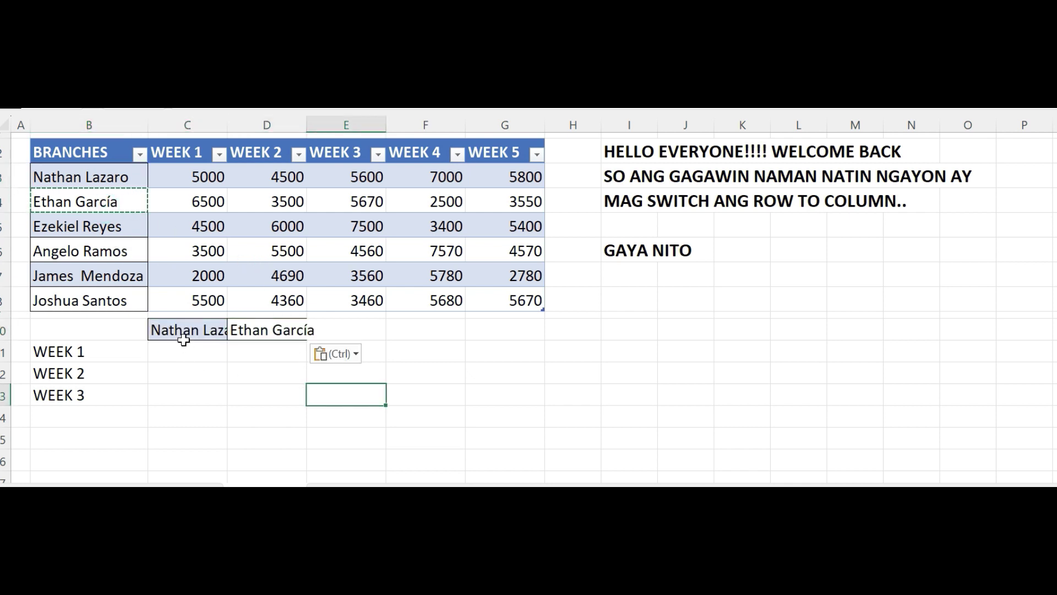
pyautogui.click(373, 375)
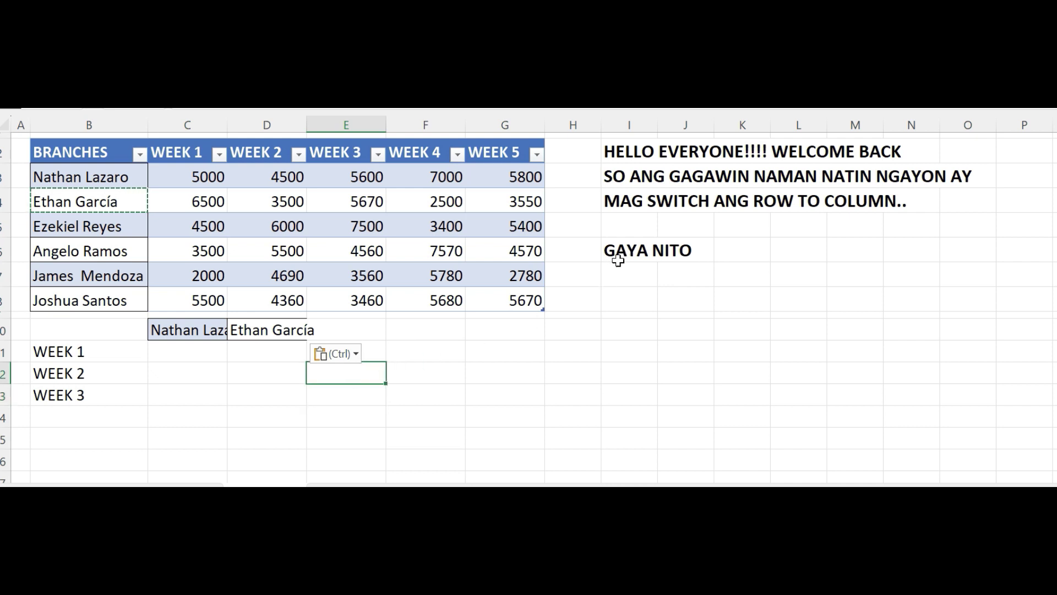
pyautogui.press('Escape')
pyautogui.write('MALI PO')
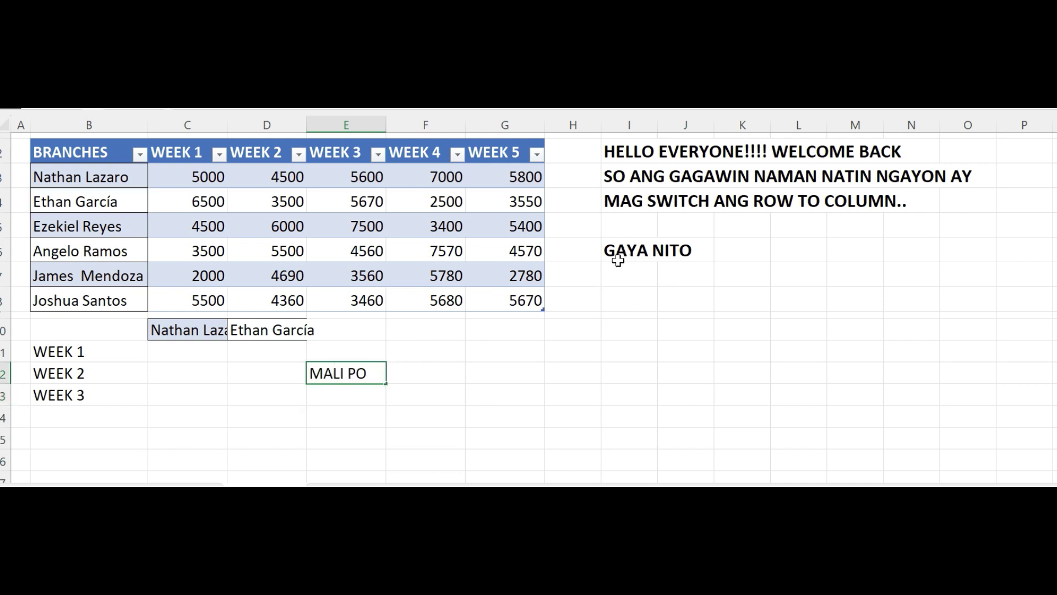
pyautogui.write(' ANG PARAN')
pyautogui.press('BackSpace')
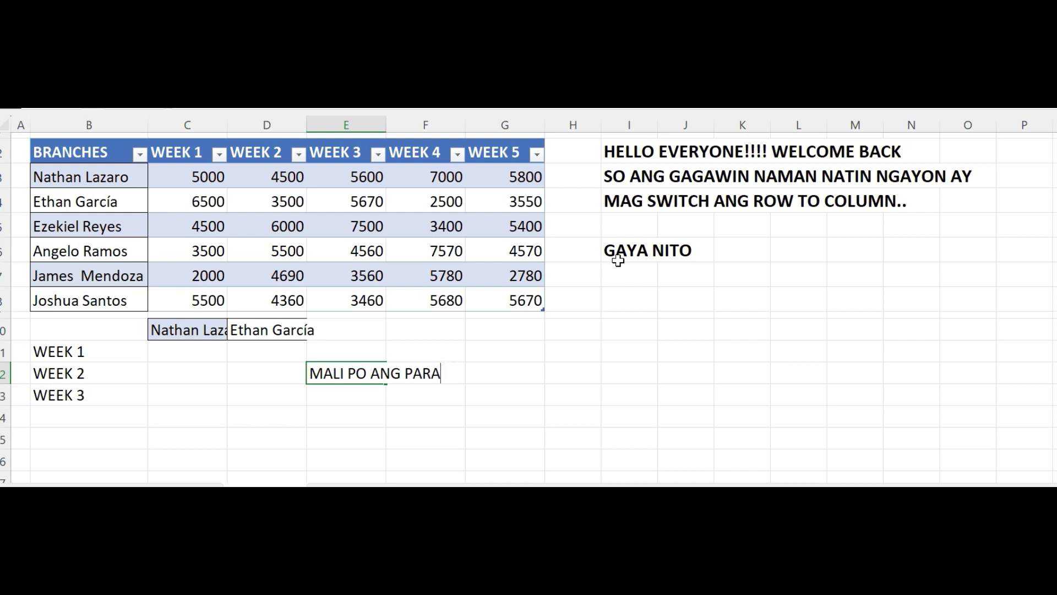
pyautogui.write('AN NA ITO..')
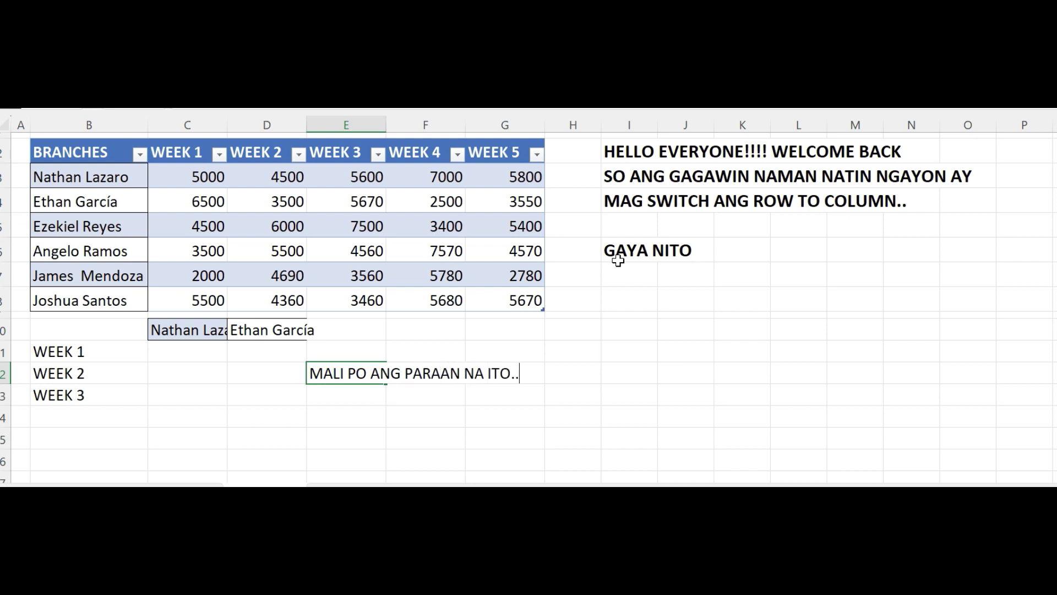
pyautogui.press('Return')
pyautogui.press('Return')
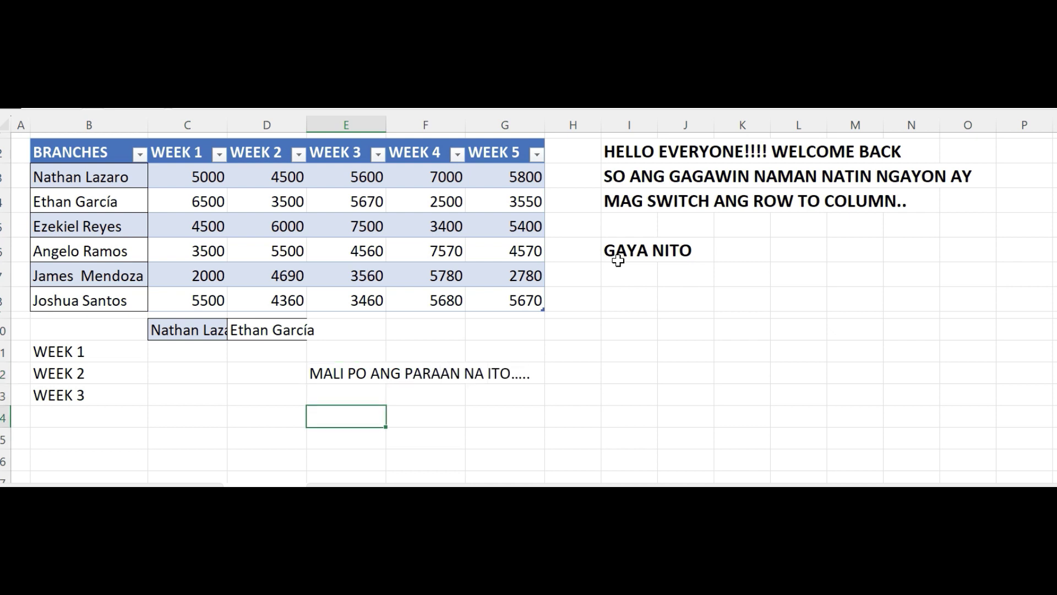
# Step: Overwrite 'GAYA NITO' in I6 with 'ITO PO ANG TAMA.....'
pyautogui.click(617, 261)
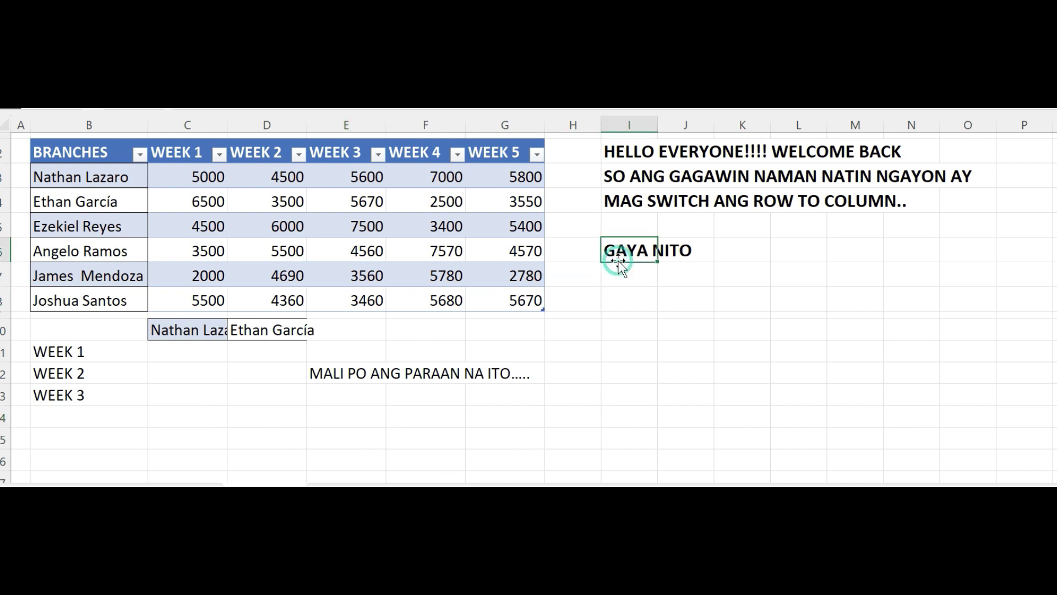
pyautogui.write('ITO PO ANG')
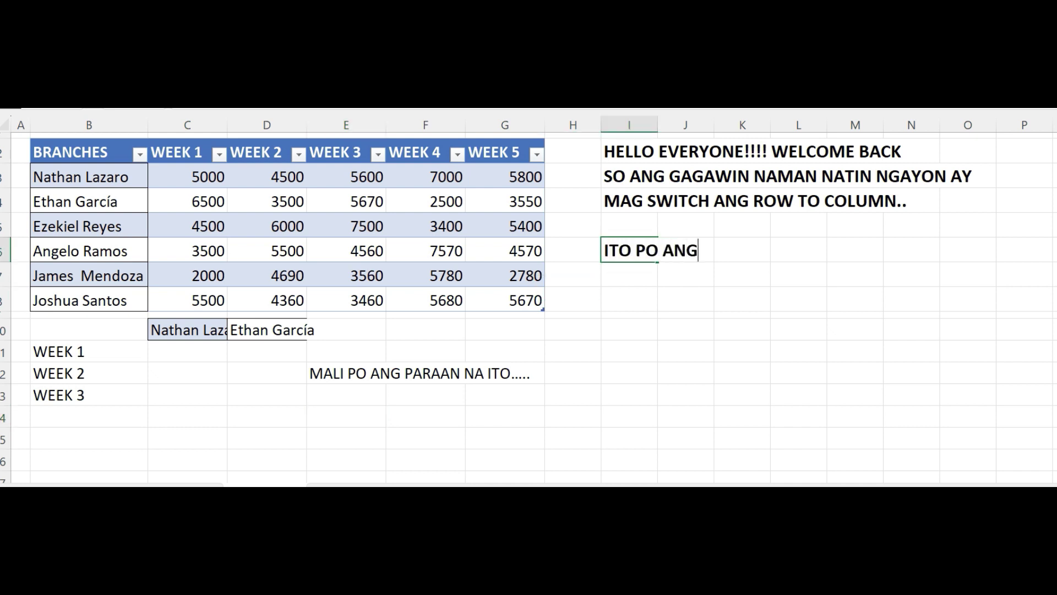
pyautogui.write(' TAMA')
pyautogui.write('.....')
pyautogui.press('Return')
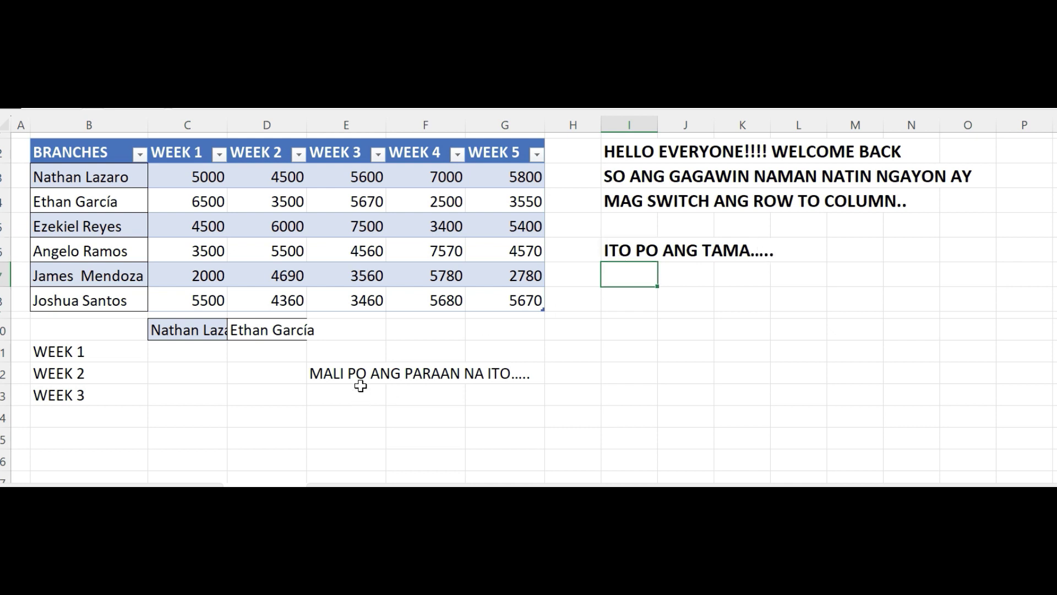
pyautogui.click(350, 377)
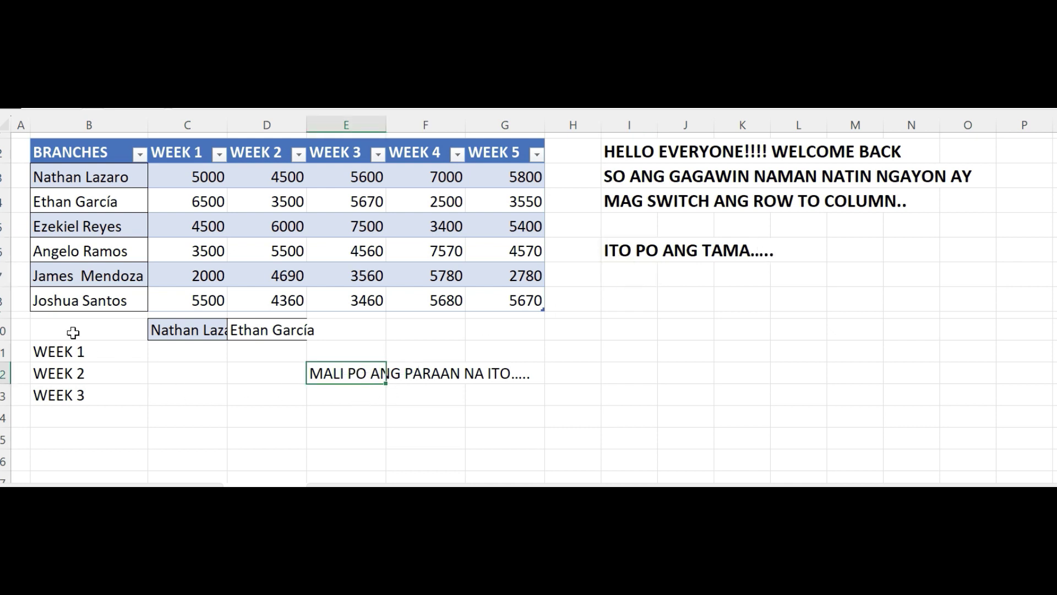
# Step: Delete the failed attempt in B10:G14 and begin the note 'I COPY PO ANG...' in I8
pyautogui.moveTo(73, 330); pyautogui.dragTo(496, 427)
pyautogui.press('Delete')
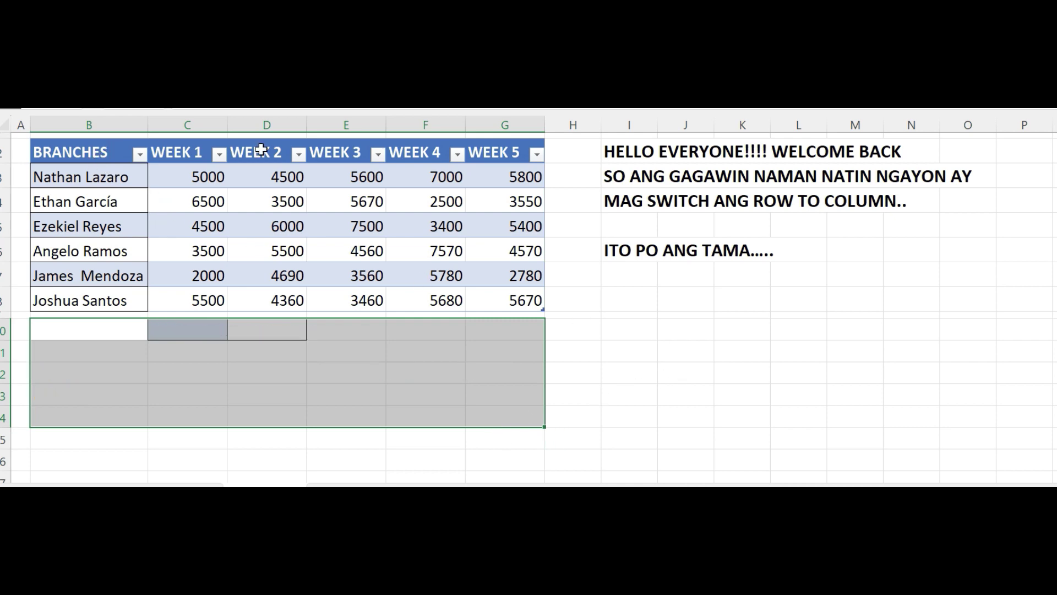
pyautogui.click(612, 296)
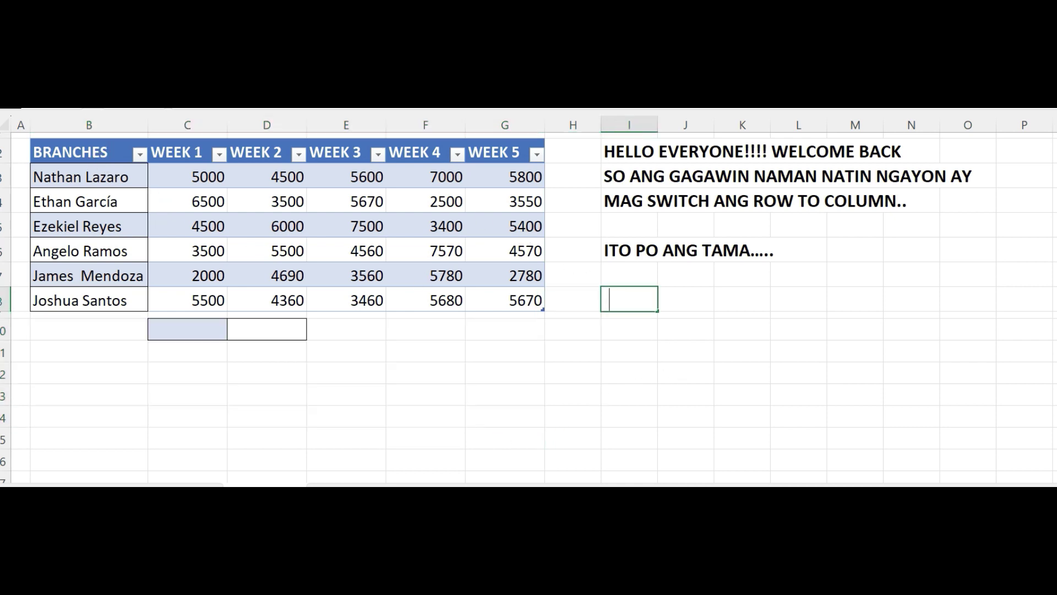
pyautogui.write('I COPY PO ANG')
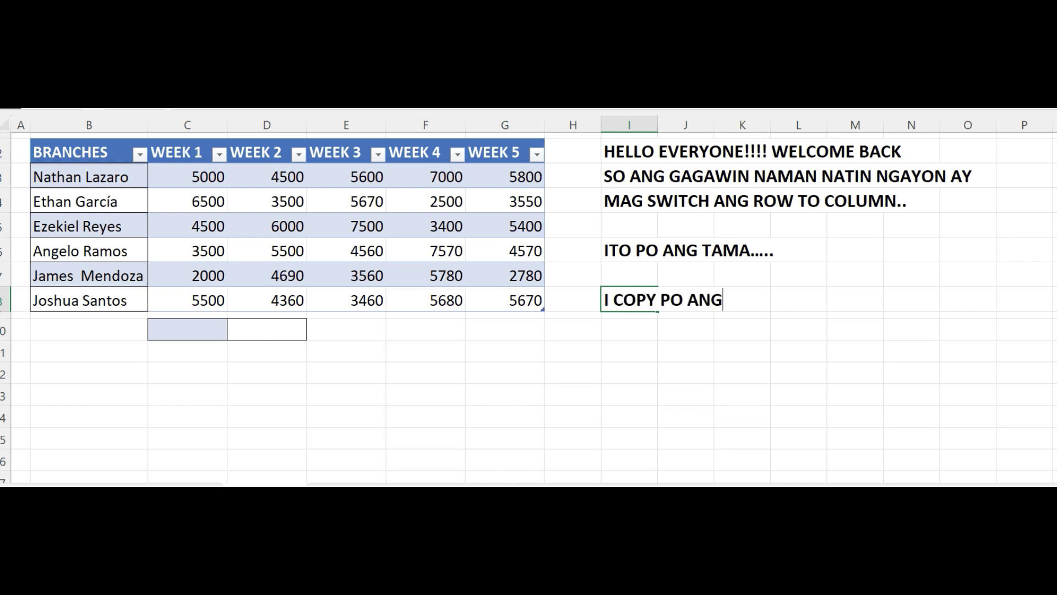
pyautogui.write(' LAHA')
pyautogui.write('T NG DATA.... ')
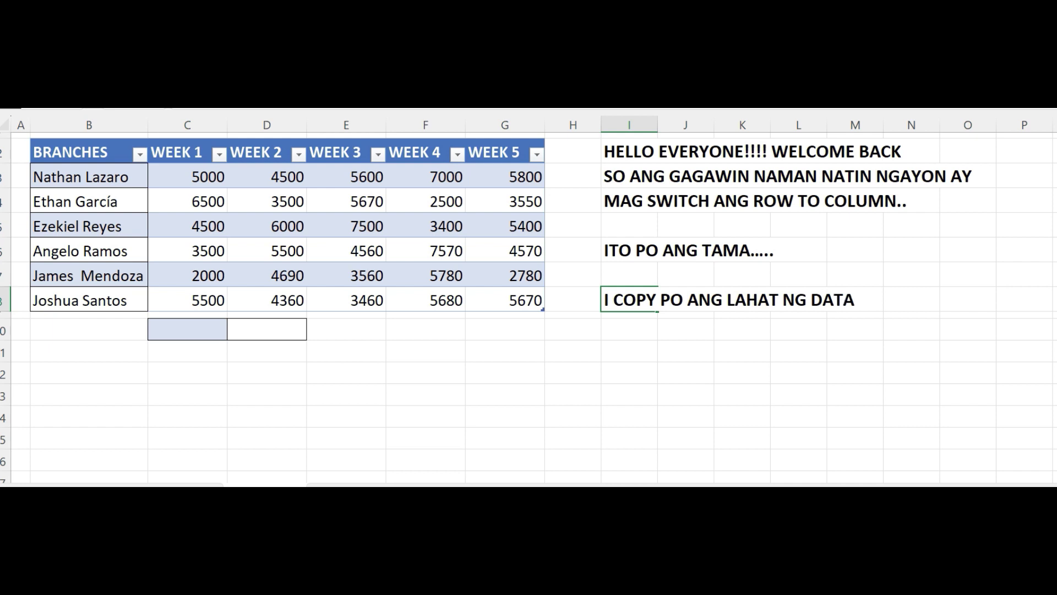
pyautogui.write('DIN')
pyautogui.write(' PASTE')
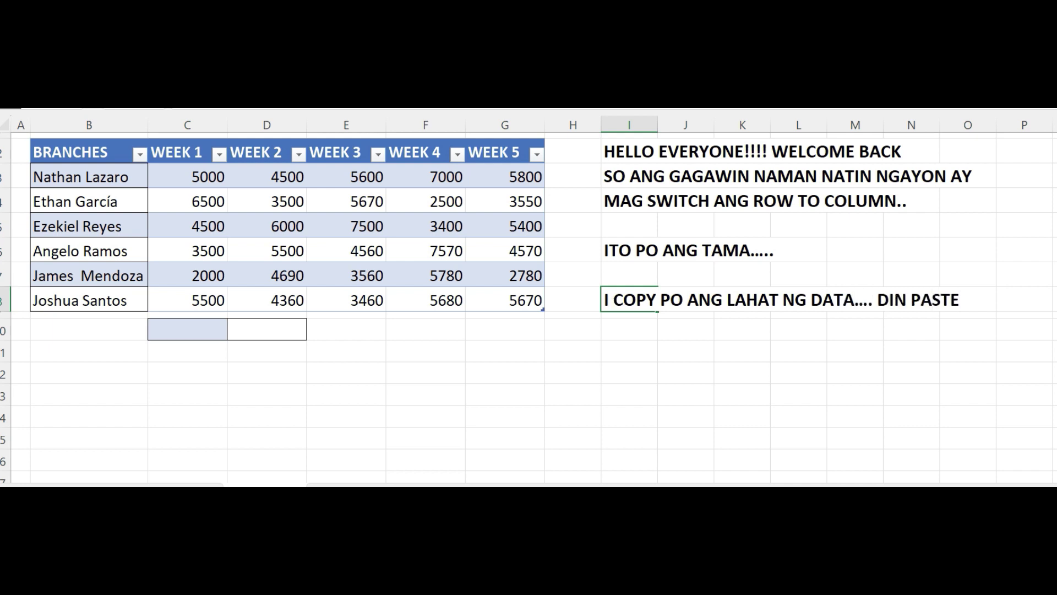
pyautogui.write(' SPECIAL')
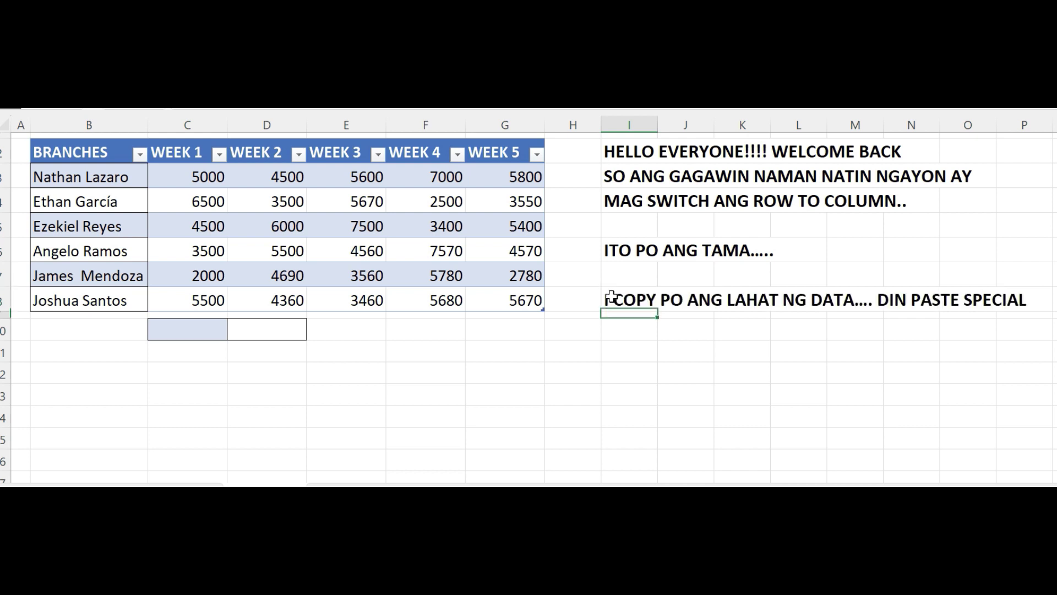
# Step: Make the note read 'I COPY PO NATIN ANG DATA, THEN PASTE SPECIAL.... TRANSPOSE'
pyautogui.press('Return')
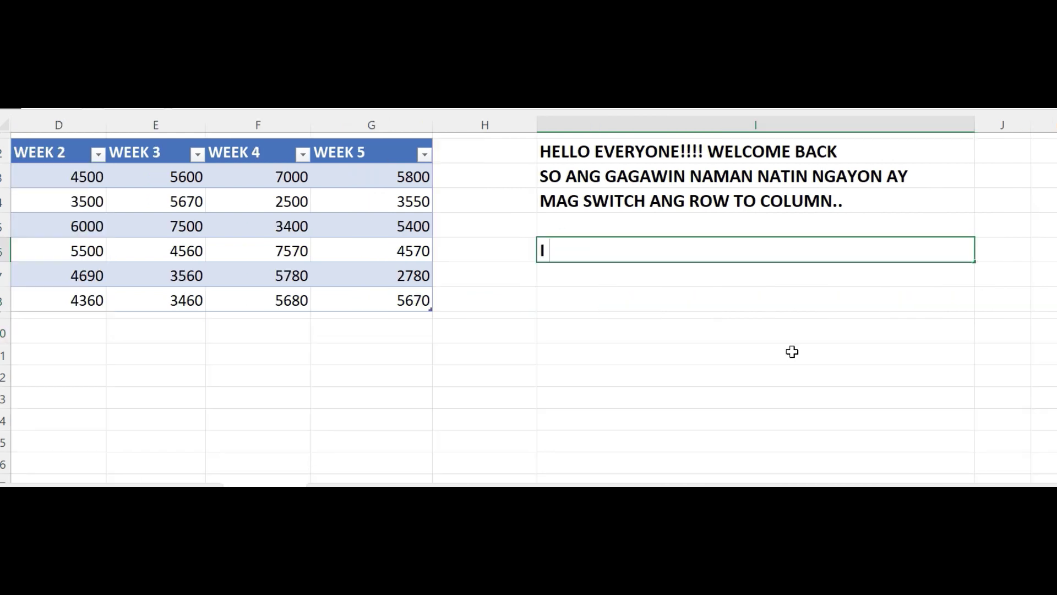
pyautogui.write(' COPY PO NA')
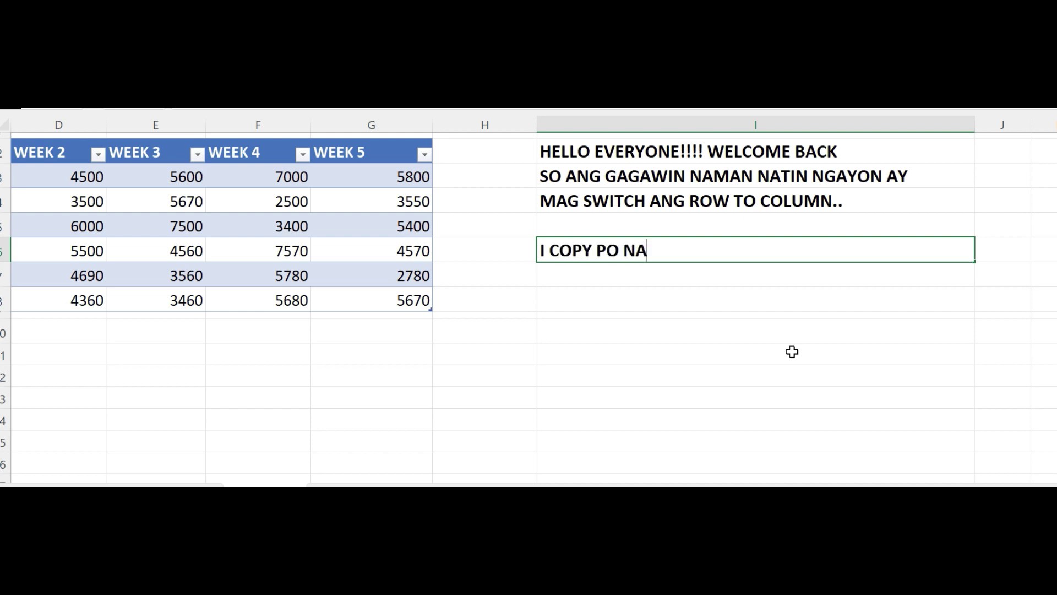
pyautogui.write('TIN ANG DAT')
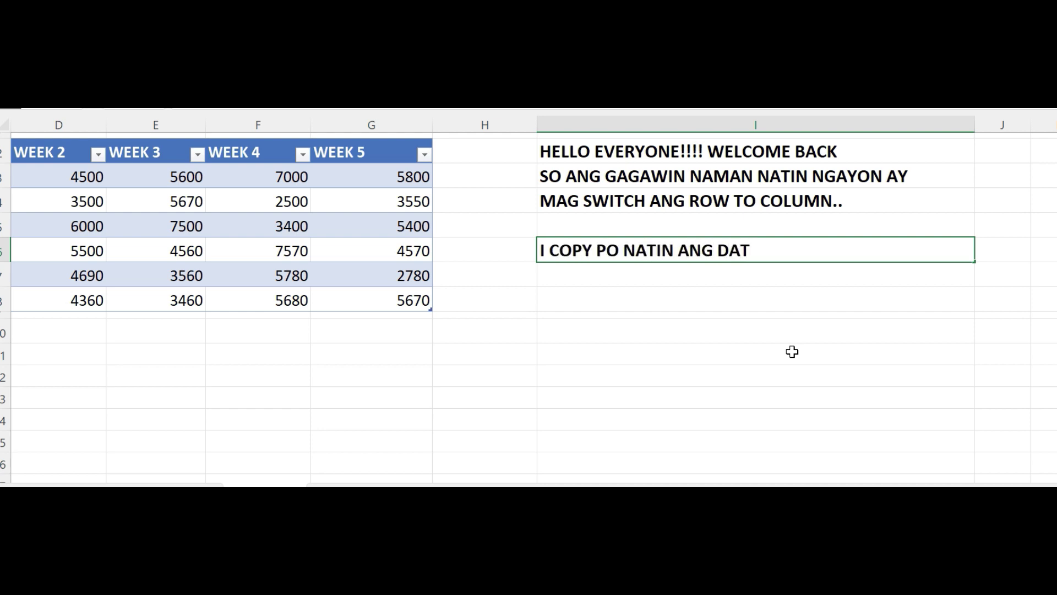
pyautogui.write('A, T')
pyautogui.write('HEN PASTE SPEC')
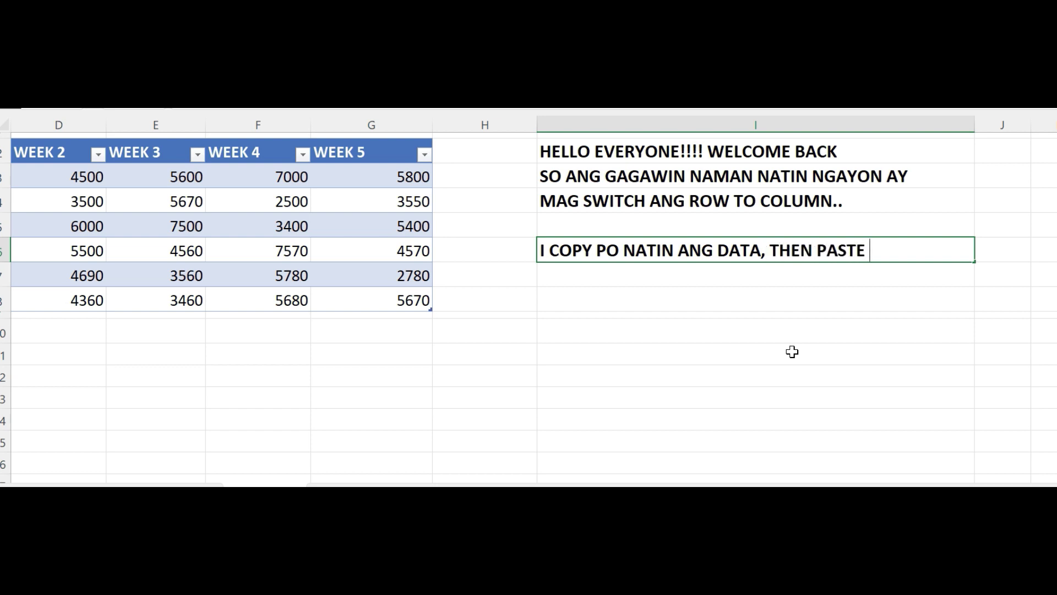
pyautogui.write('IAL.... ')
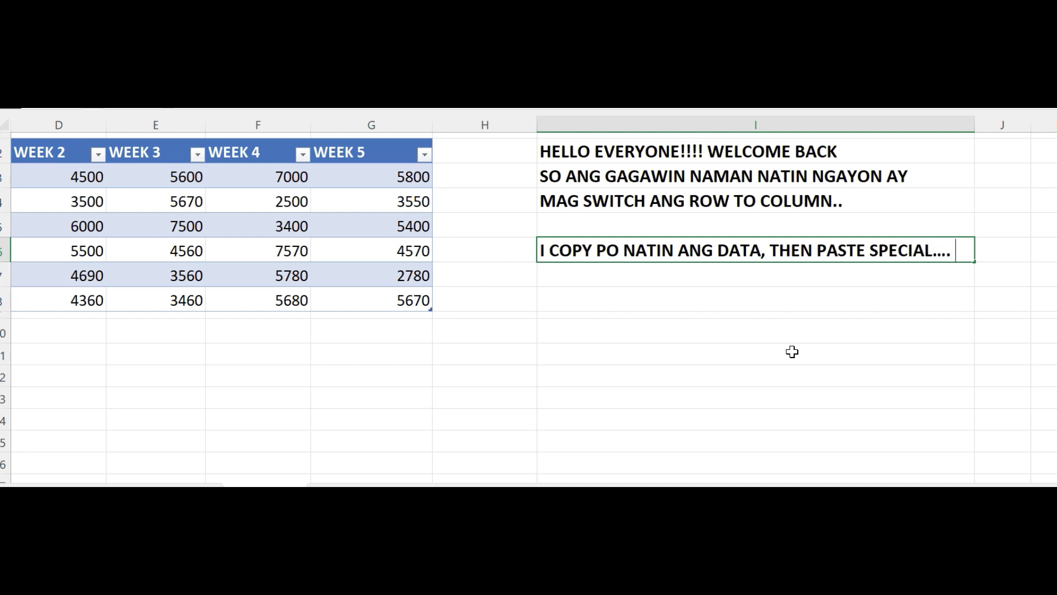
pyautogui.write('TRANSPOS')
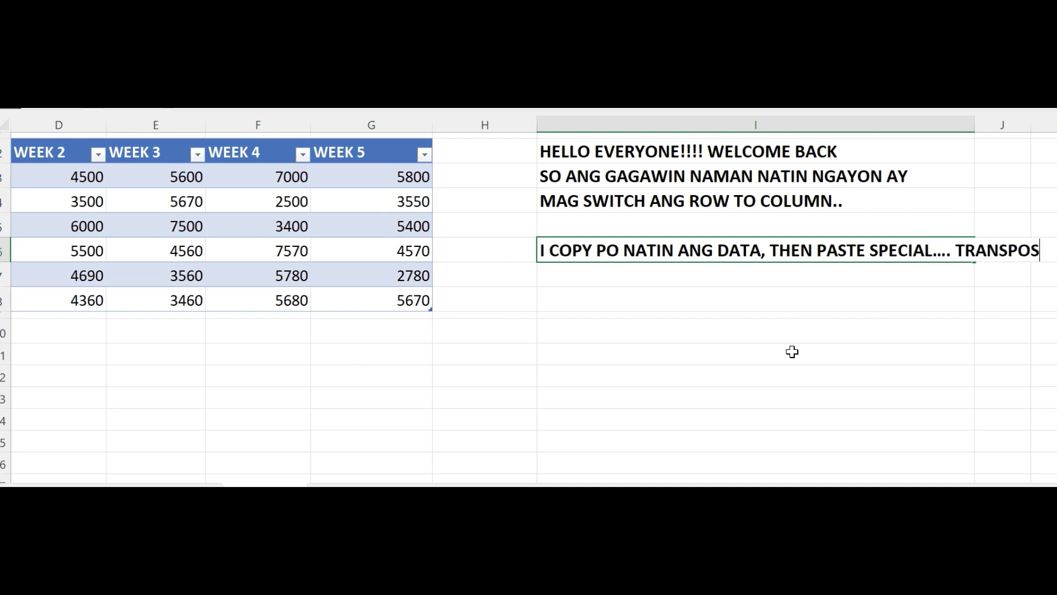
pyautogui.write('E')
pyautogui.click(375, 383)
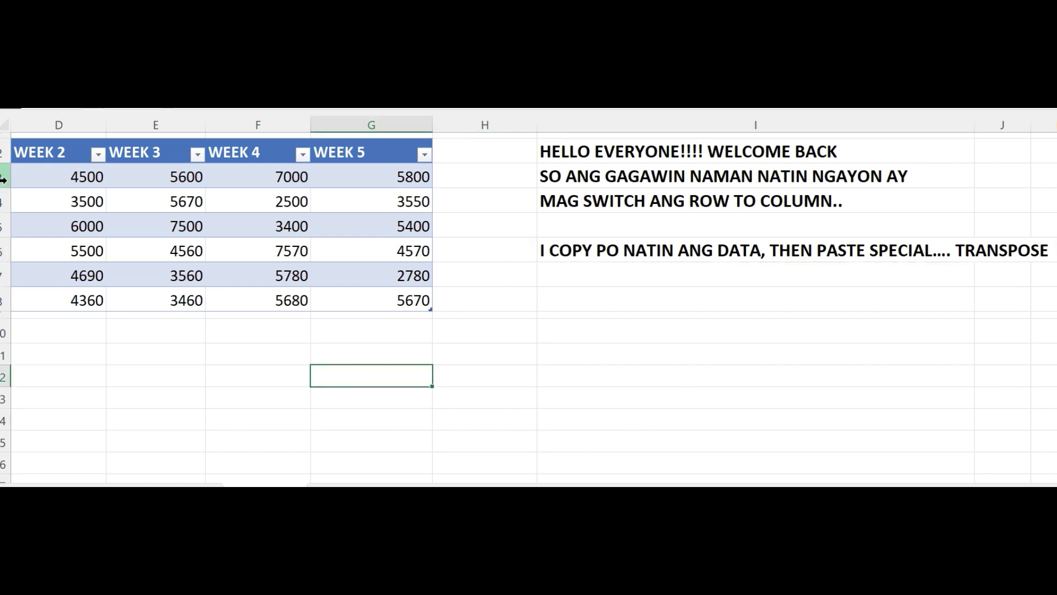
# Step: Copy B2:G8 and Paste Special it at B10 as Values with Transpose ticked
pyautogui.click(232, 261)
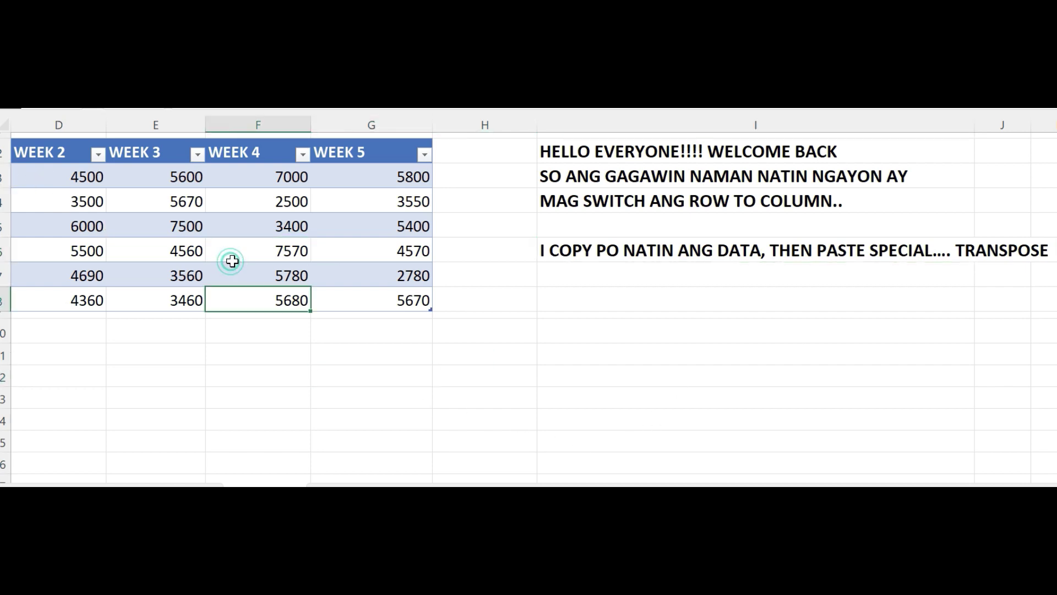
pyautogui.press('Left')
pyautogui.press('Left')
pyautogui.press('Left')
pyautogui.press('Left')
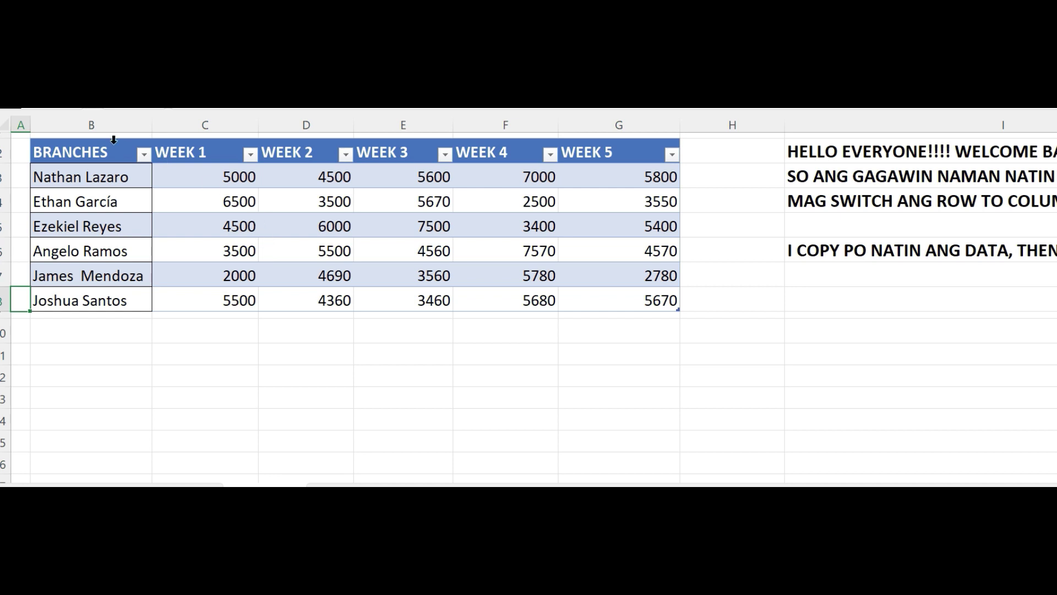
pyautogui.moveTo(83, 153); pyautogui.dragTo(601, 296)
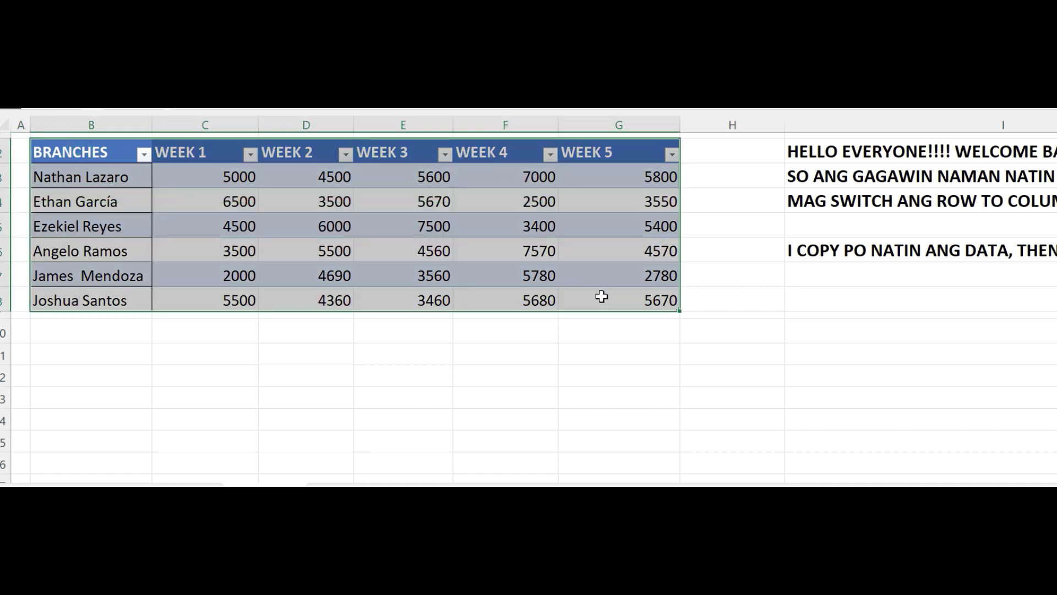
pyautogui.rightClick(419, 236)
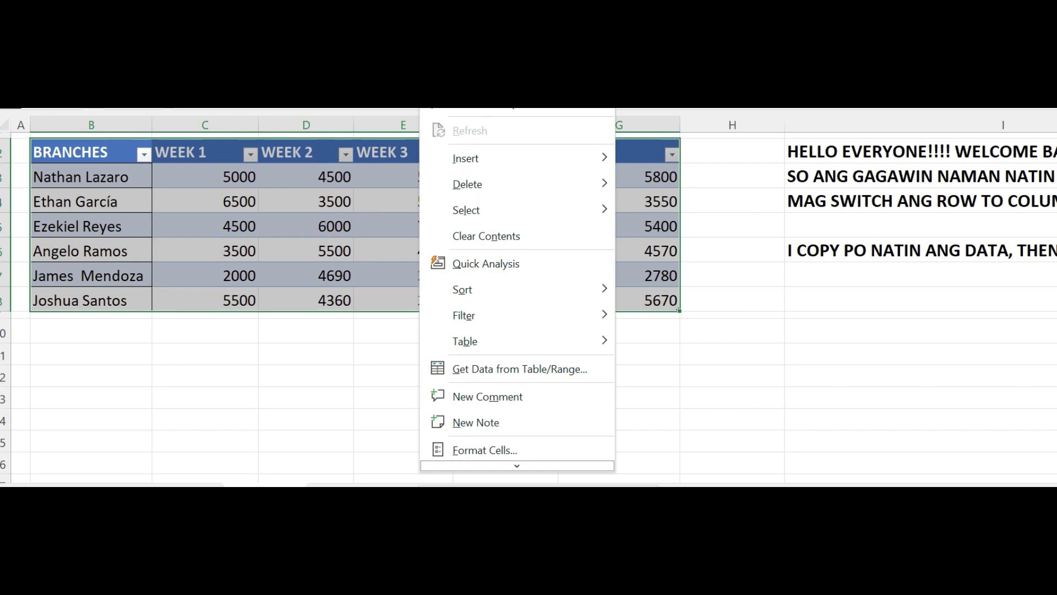
pyautogui.hotkey('ctrl', 'c')
pyautogui.click(85, 333)
pyautogui.rightClick(88, 335)
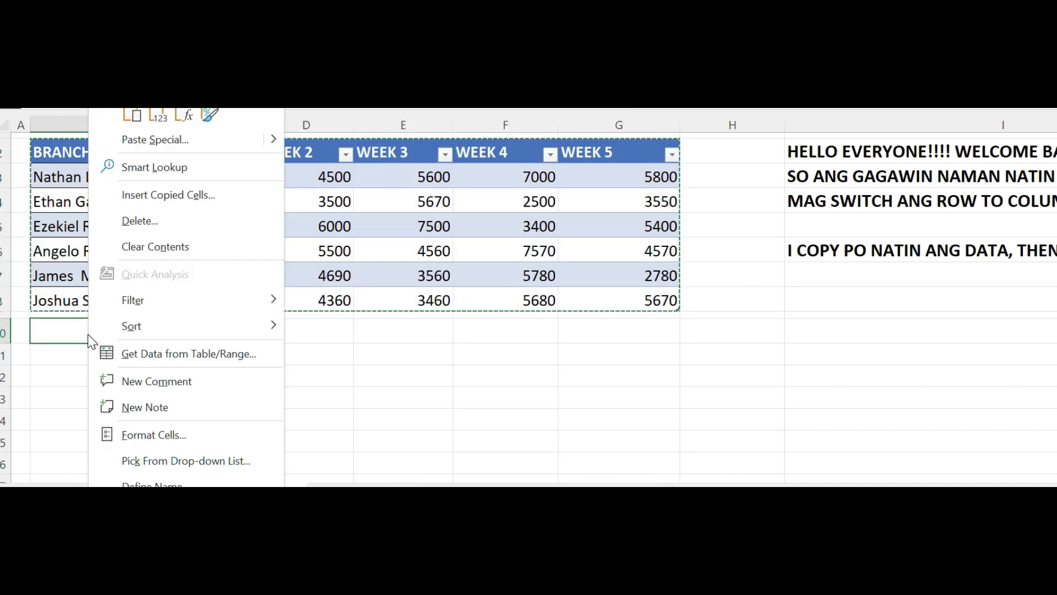
pyautogui.click(132, 139)
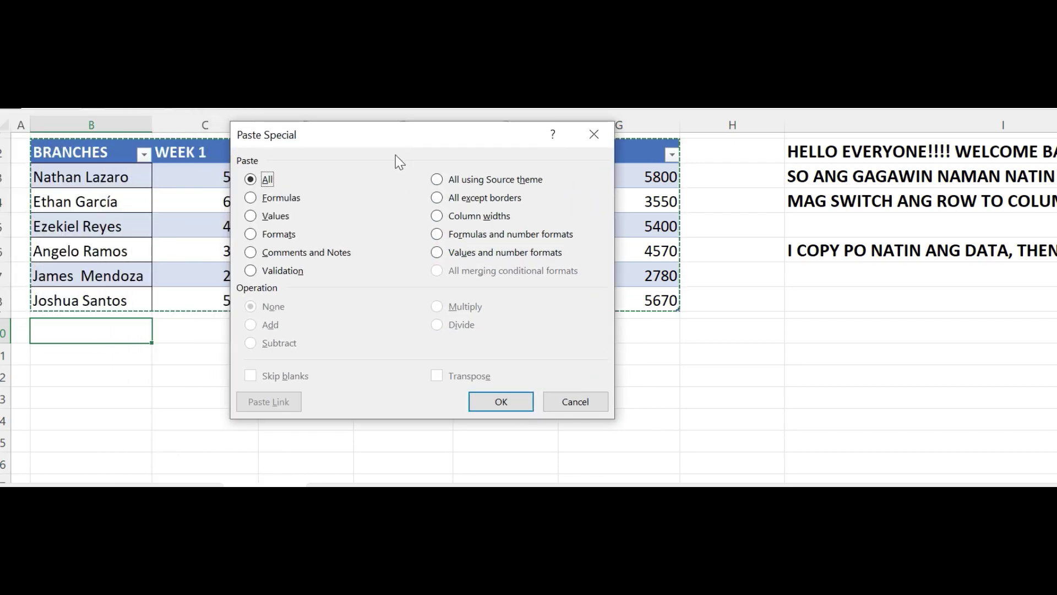
pyautogui.click(251, 215)
pyautogui.click(448, 377)
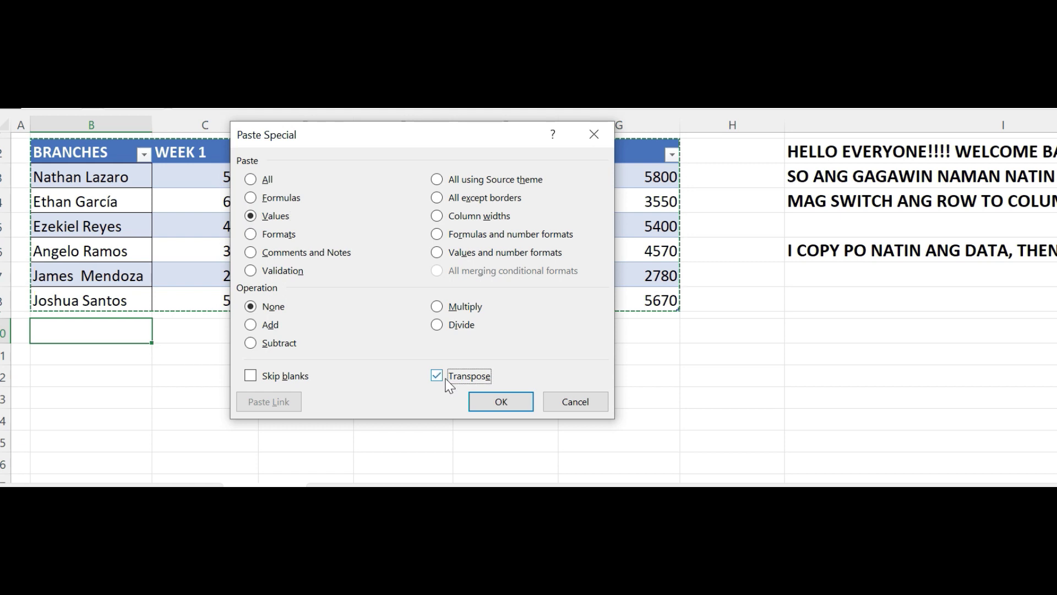
pyautogui.click(523, 402)
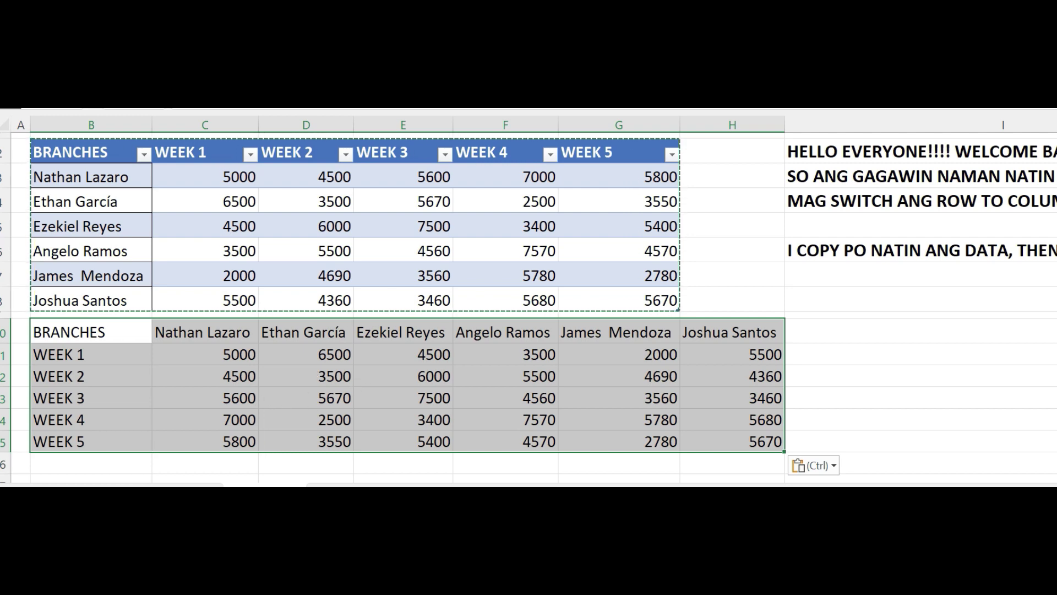
# Step: Format B10:H15 as a blue-style table with a header row
pyautogui.click(708, 145)
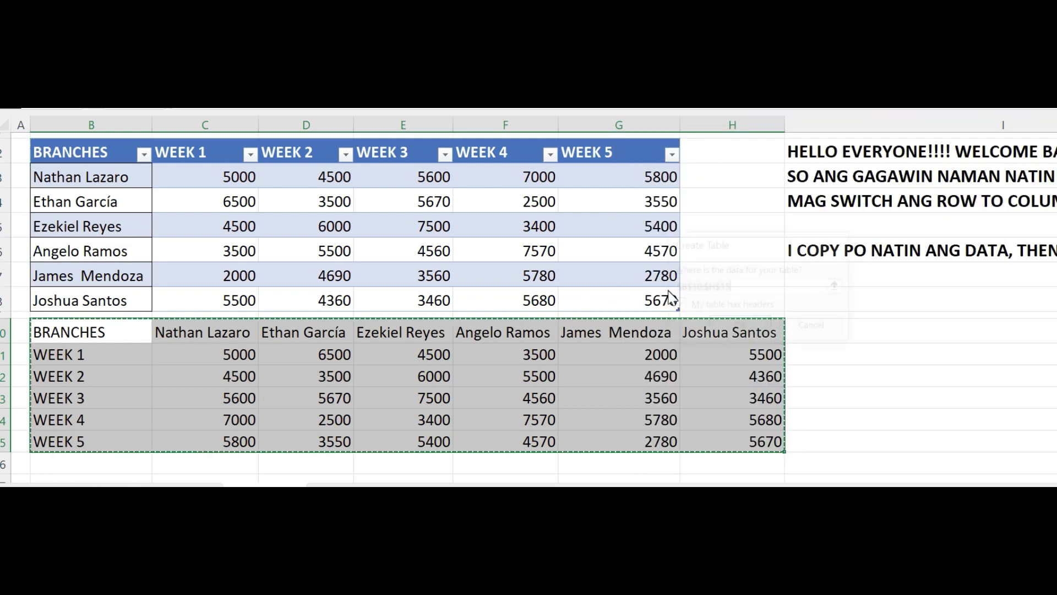
pyautogui.click(732, 324)
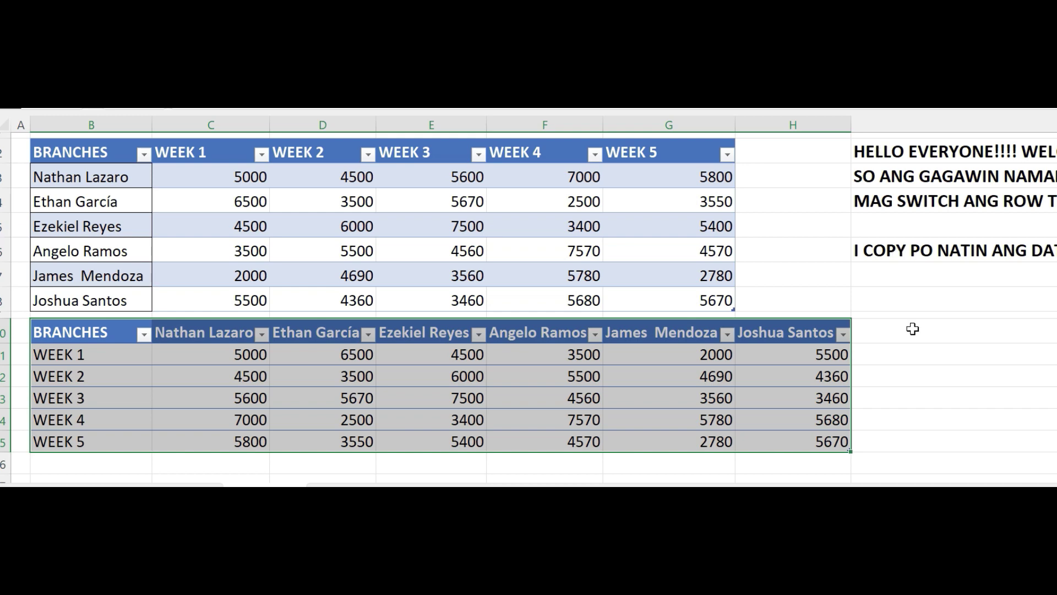
# Step: Clear the greeting notes from I2:I6
pyautogui.moveTo(868, 151); pyautogui.dragTo(884, 250)
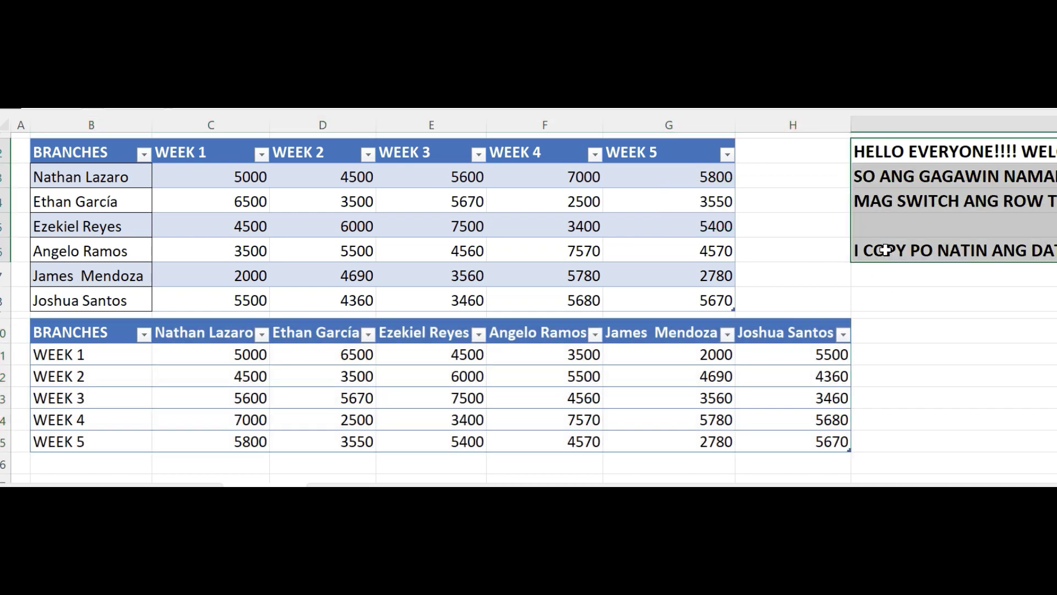
pyautogui.press('Delete')
pyautogui.hscroll(3, 776, 198)
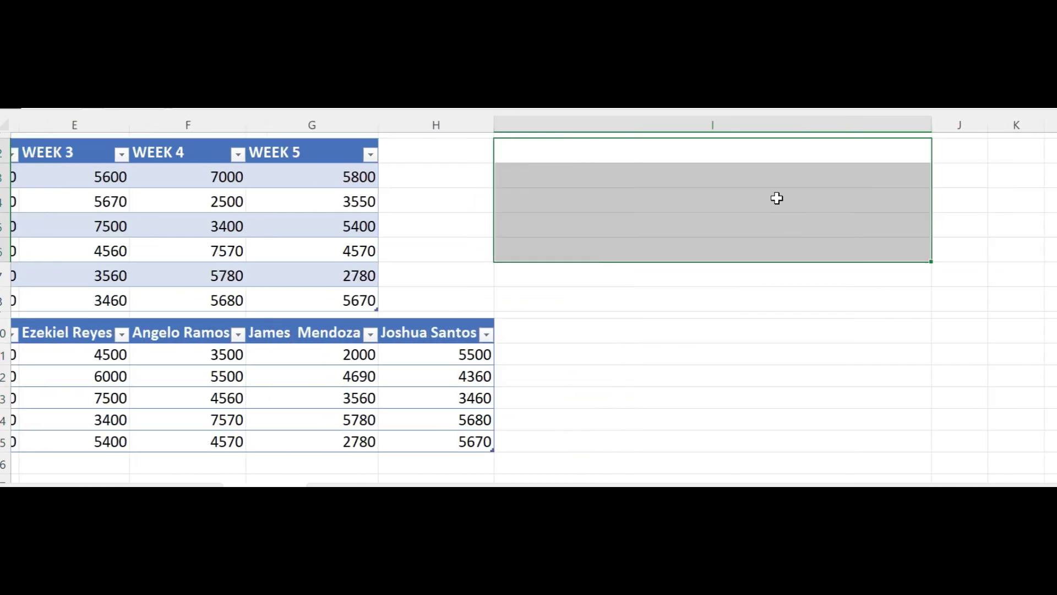
pyautogui.click(539, 175)
pyautogui.press('Down')
pyautogui.press('Up')
pyautogui.press('Up')
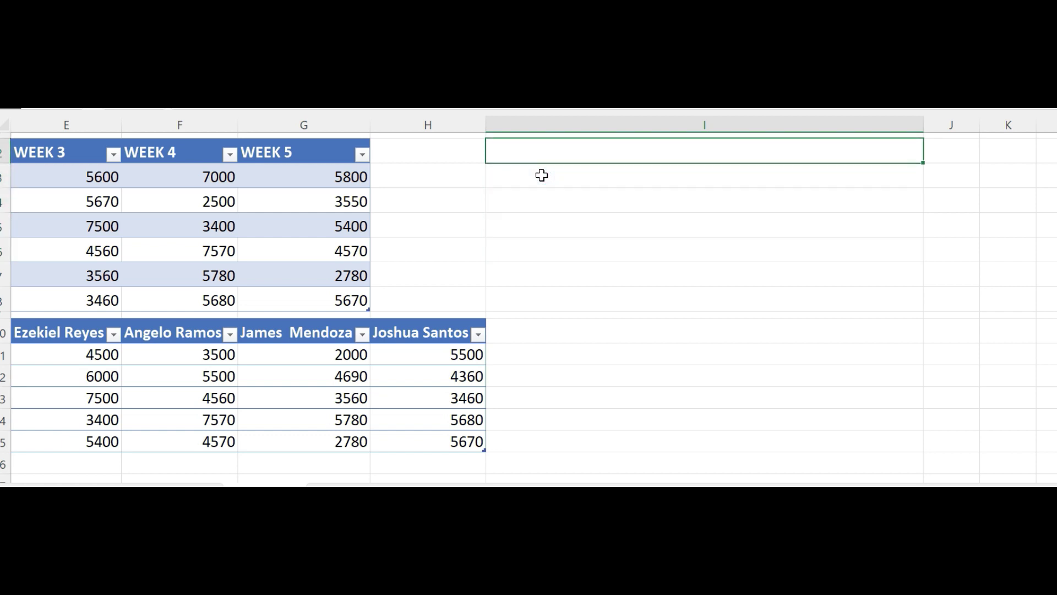
pyautogui.press('Down')
pyautogui.press('Up')
# Step: Type 'KUNG NAGUSTUHAN MO PO ANG VIDEO', 'HIT LIKES, SHARE AND SUBSCRIBED.....' and 'THANK YOU' down column I
pyautogui.write('KUNG')
pyautogui.write(' NAGU')
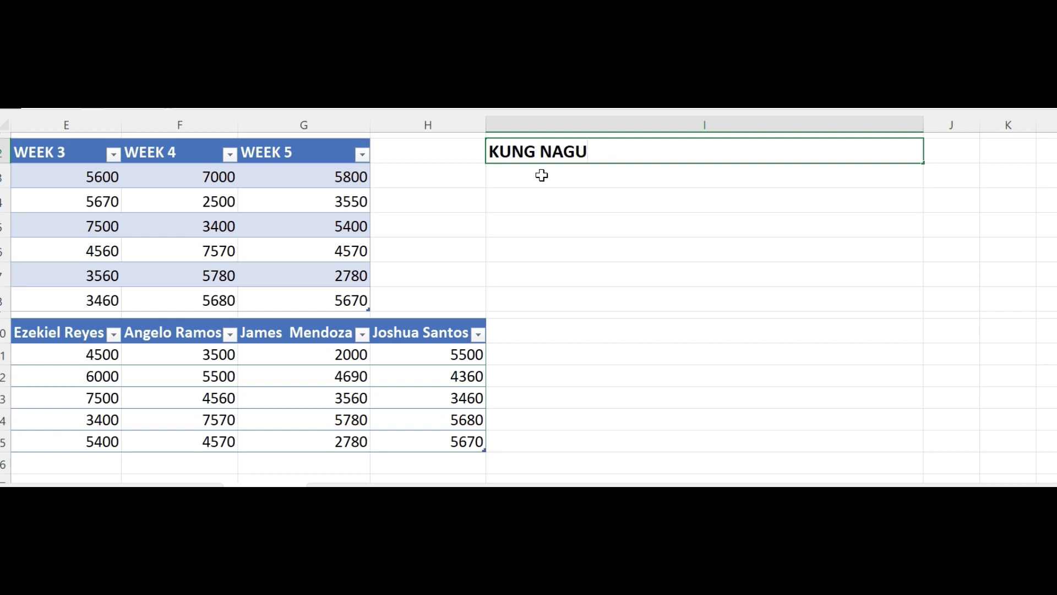
pyautogui.write('STUHAN MO PO')
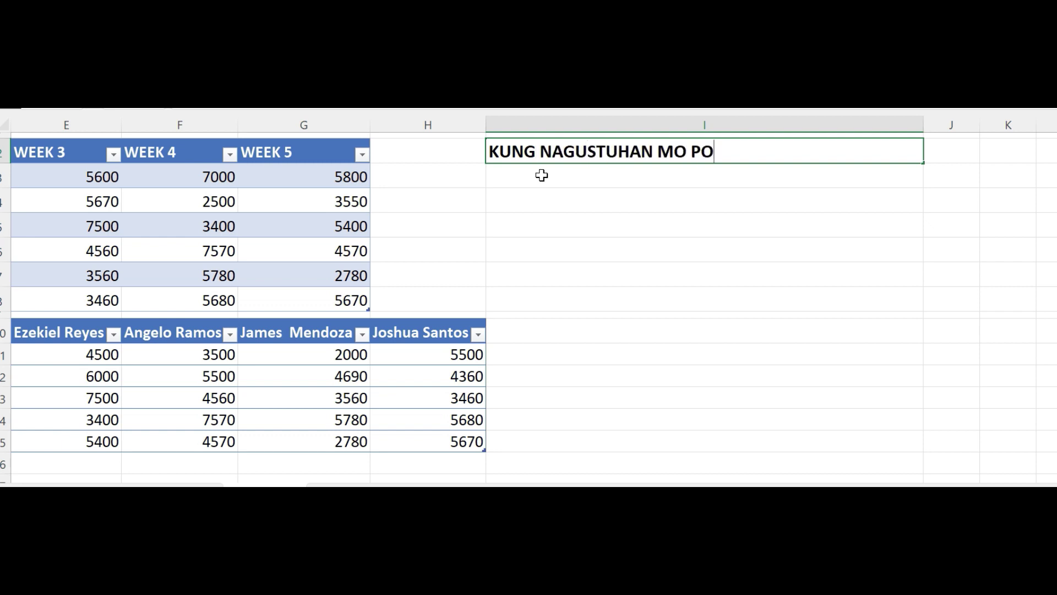
pyautogui.write(' ANG VIDEO')
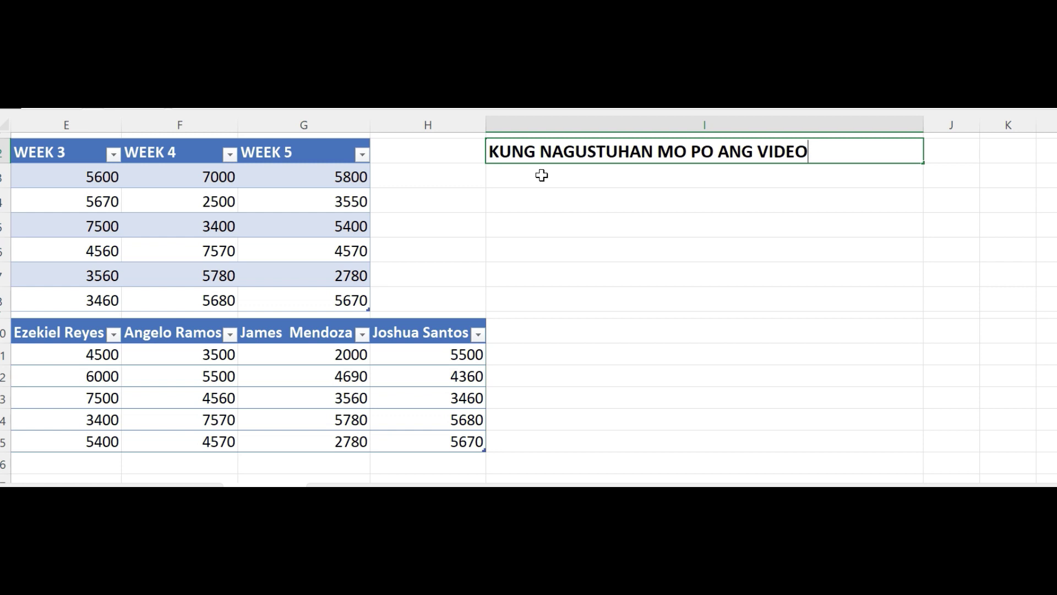
pyautogui.press('Return')
pyautogui.press('Return')
pyautogui.write('HIT LIK')
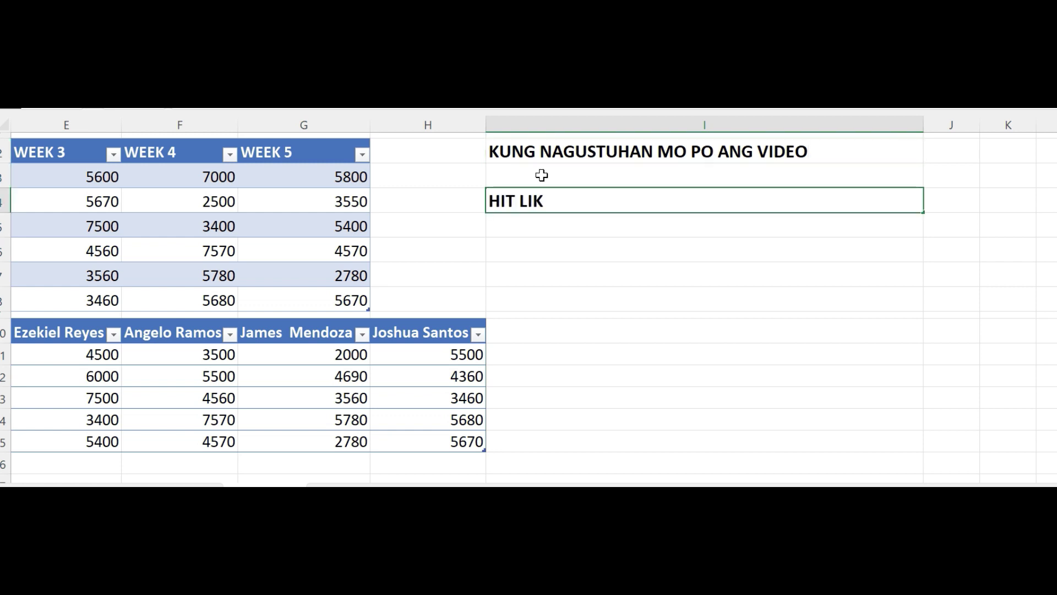
pyautogui.write('ES, SHARE')
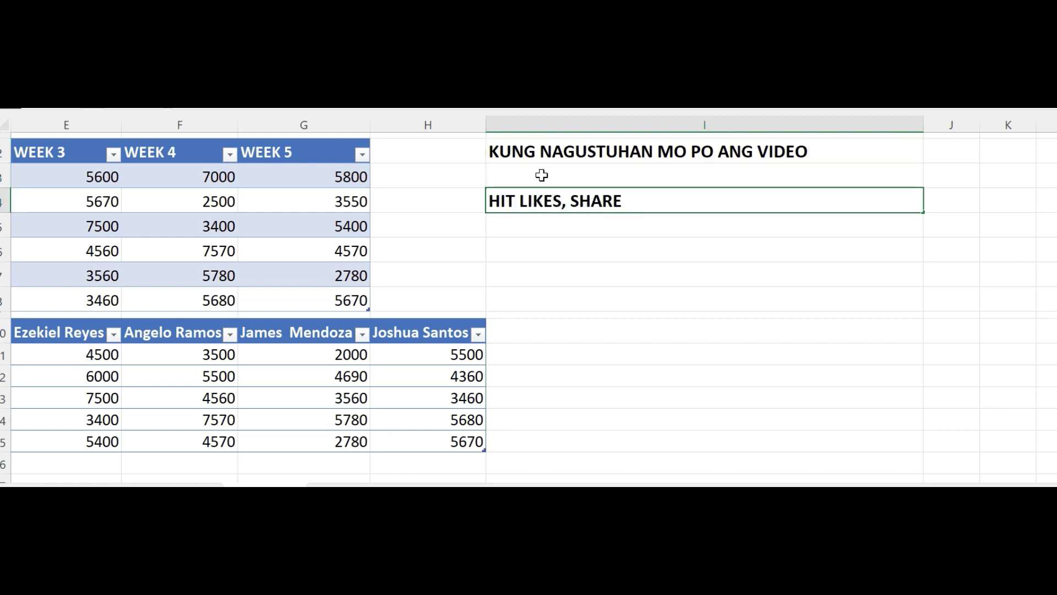
pyautogui.write(' AND SUBS')
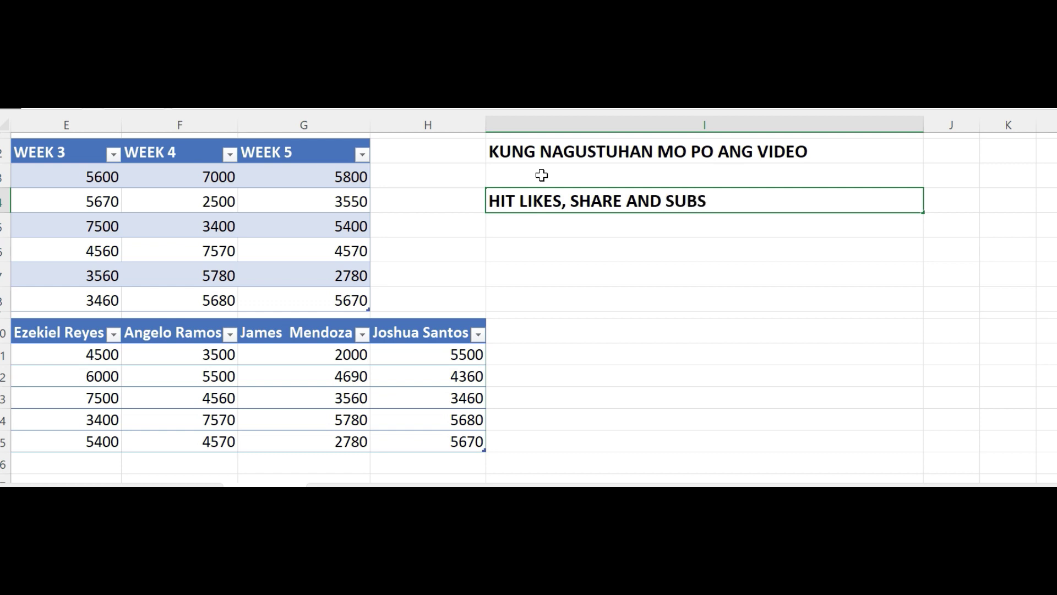
pyautogui.write('CRIBED..')
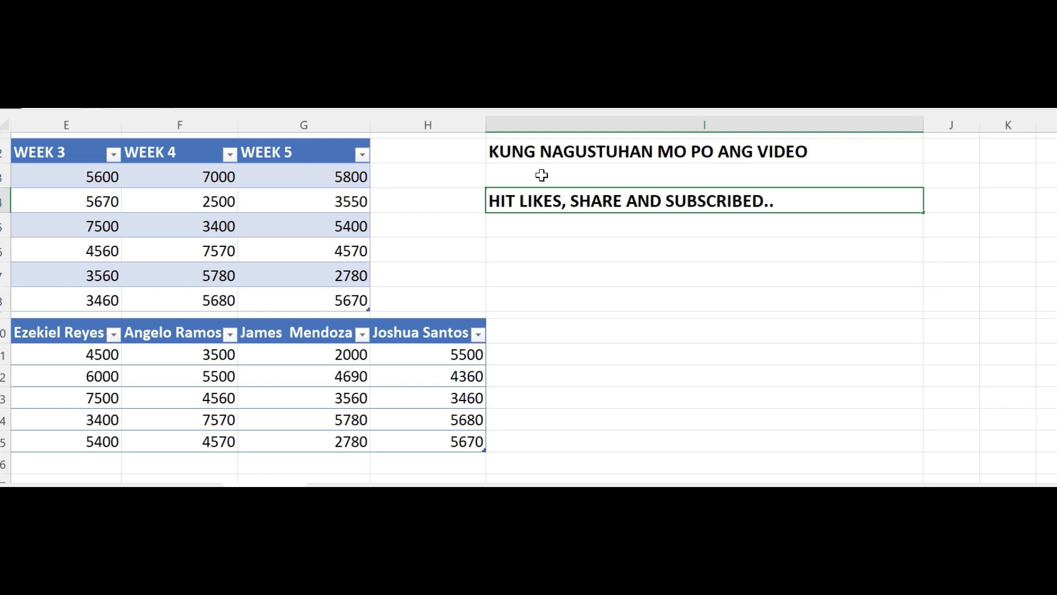
pyautogui.press('Return')
pyautogui.press('Return')
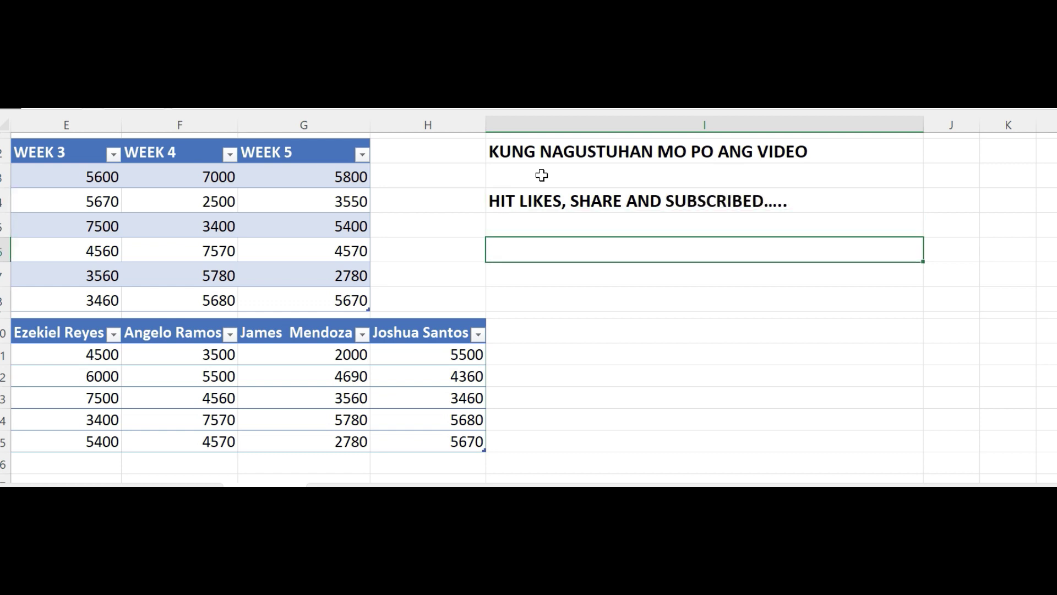
pyautogui.write('THANK')
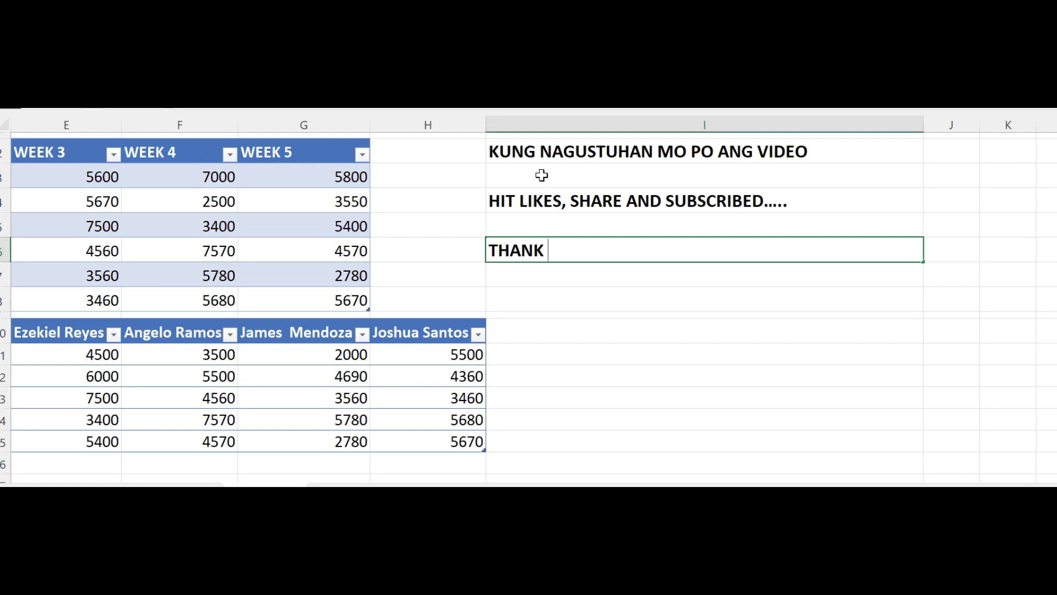
pyautogui.write(' YOU')
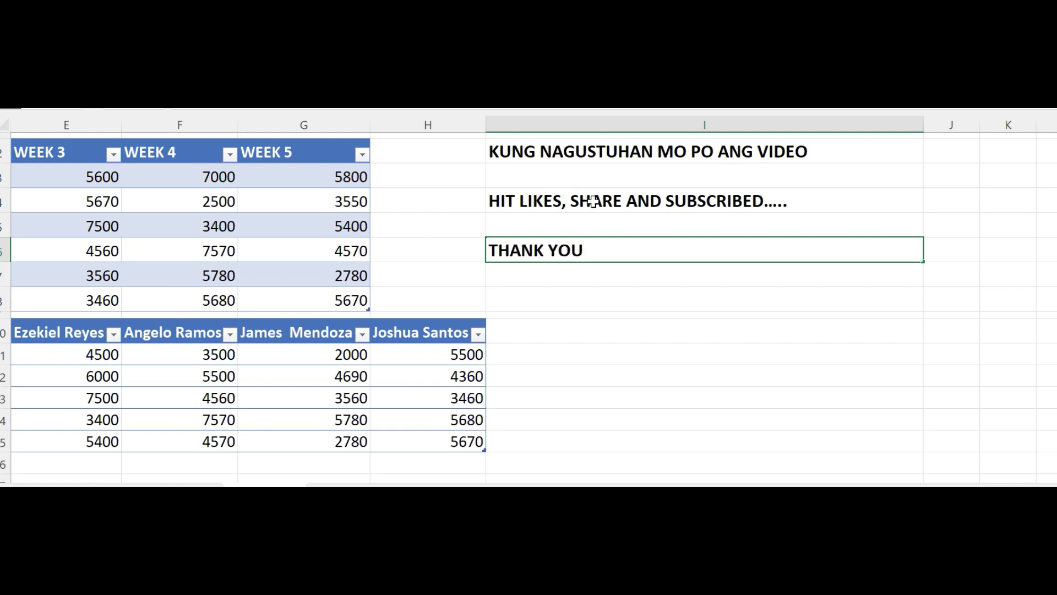